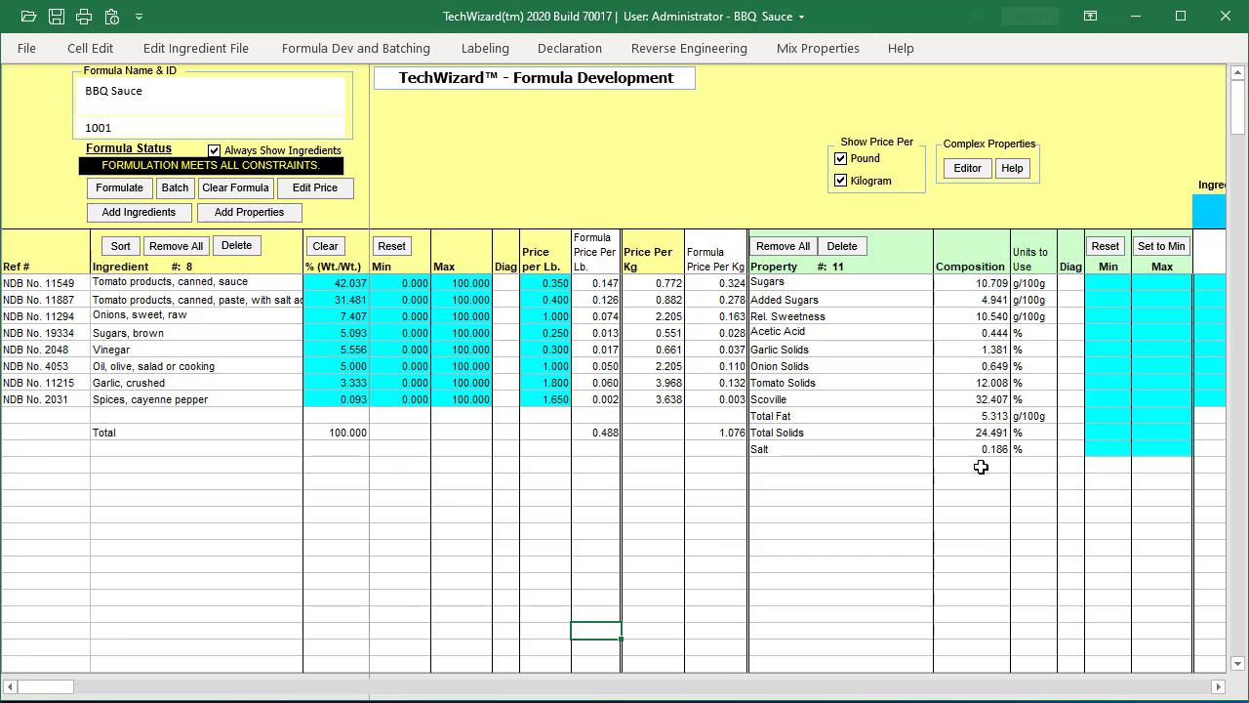
- Copy the composition values of Rel. Sweetness through Total Fat into both the Min and Max limits of those properties
click(992, 316)
drag(992, 316, 994, 417)
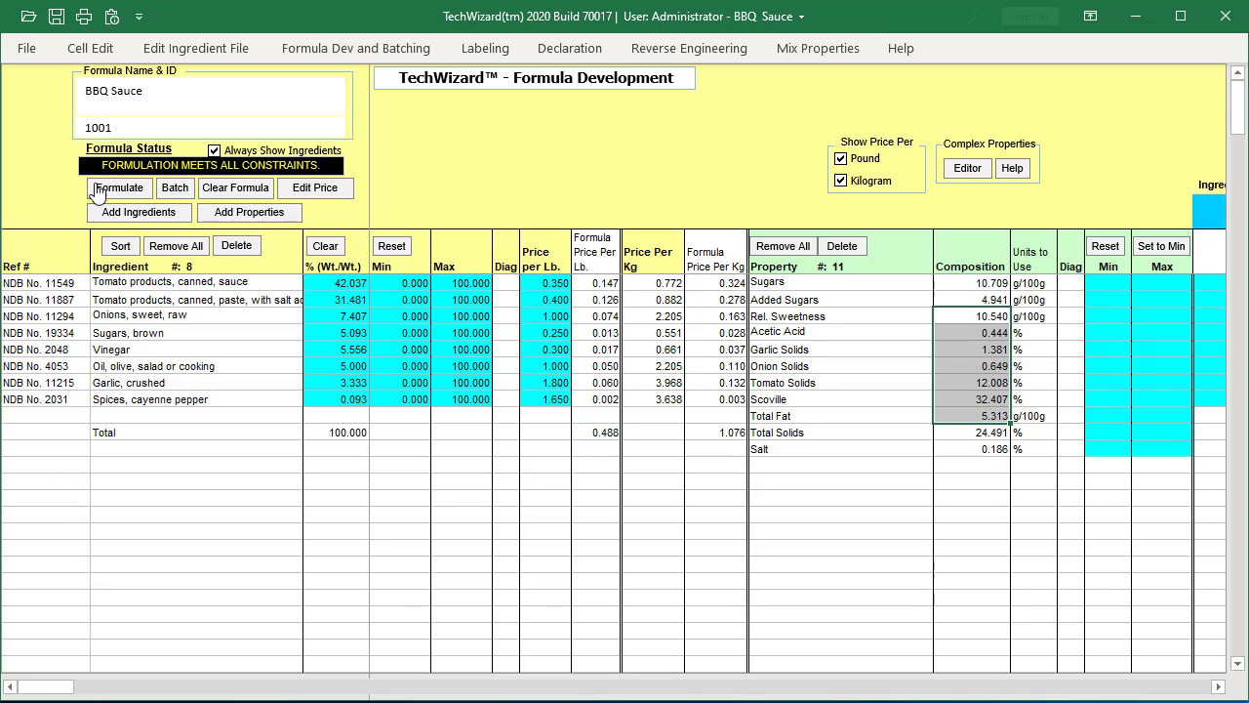
click(89, 47)
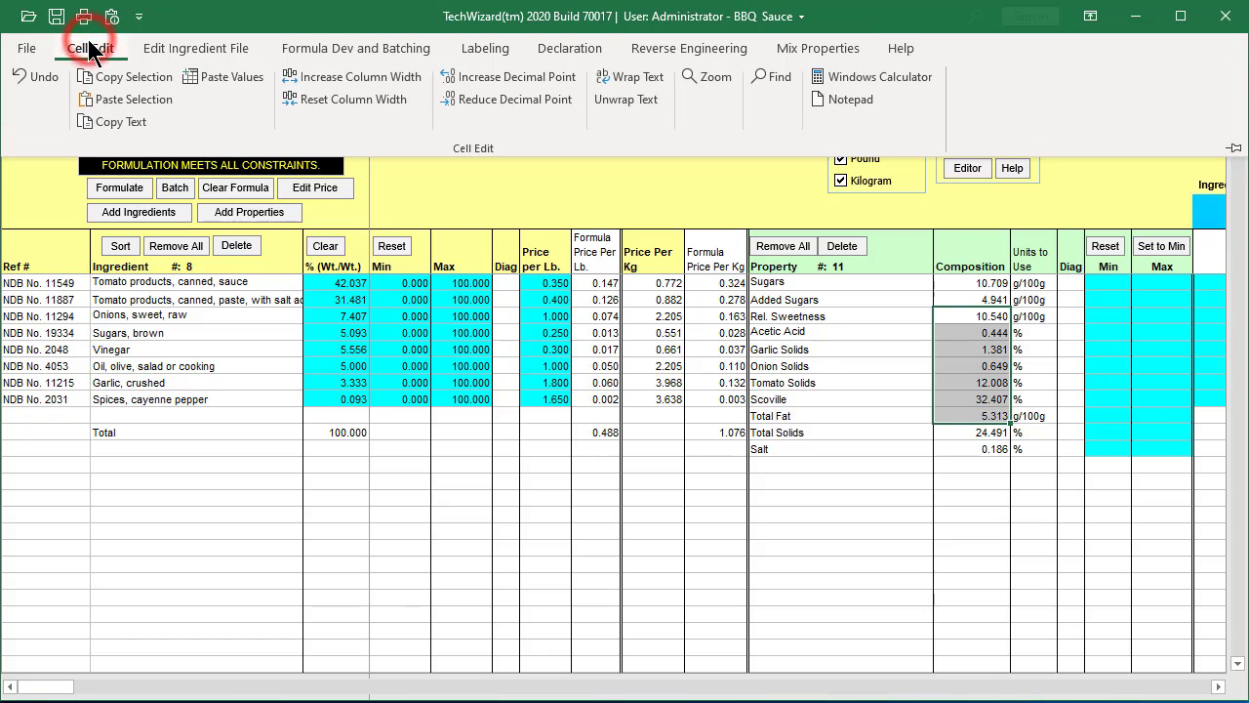
click(120, 80)
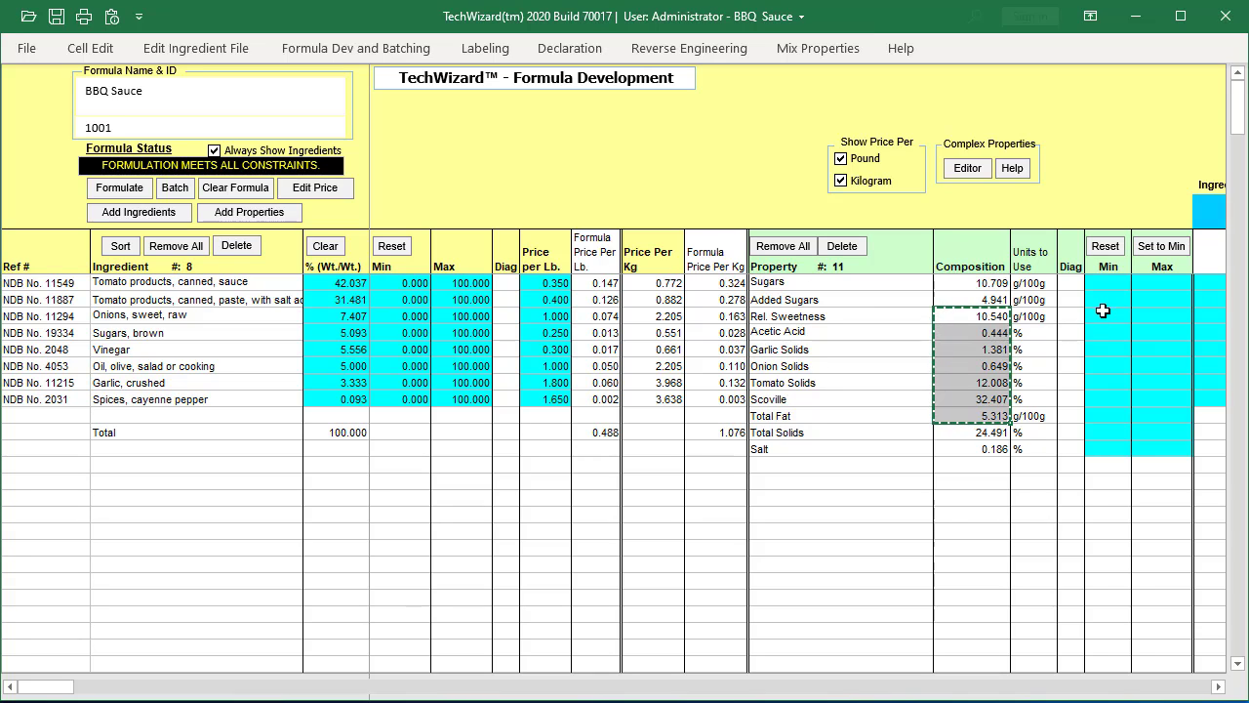
drag(1101, 317, 1149, 421)
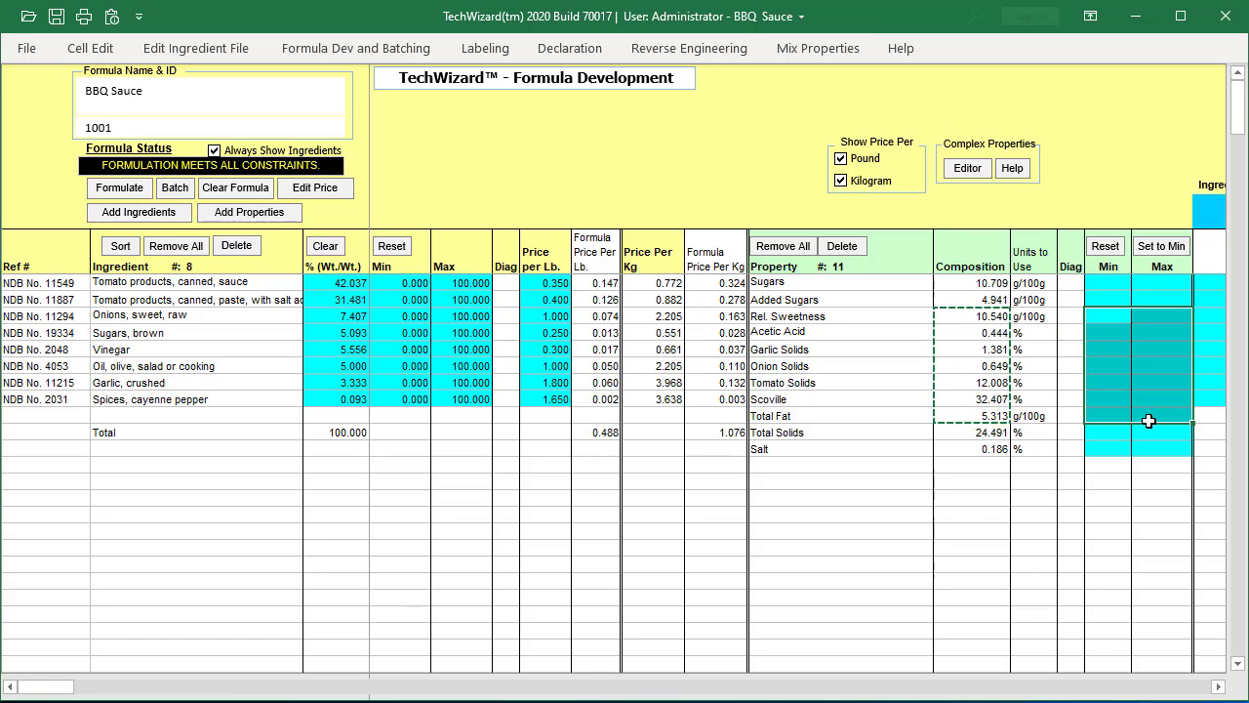
click(101, 49)
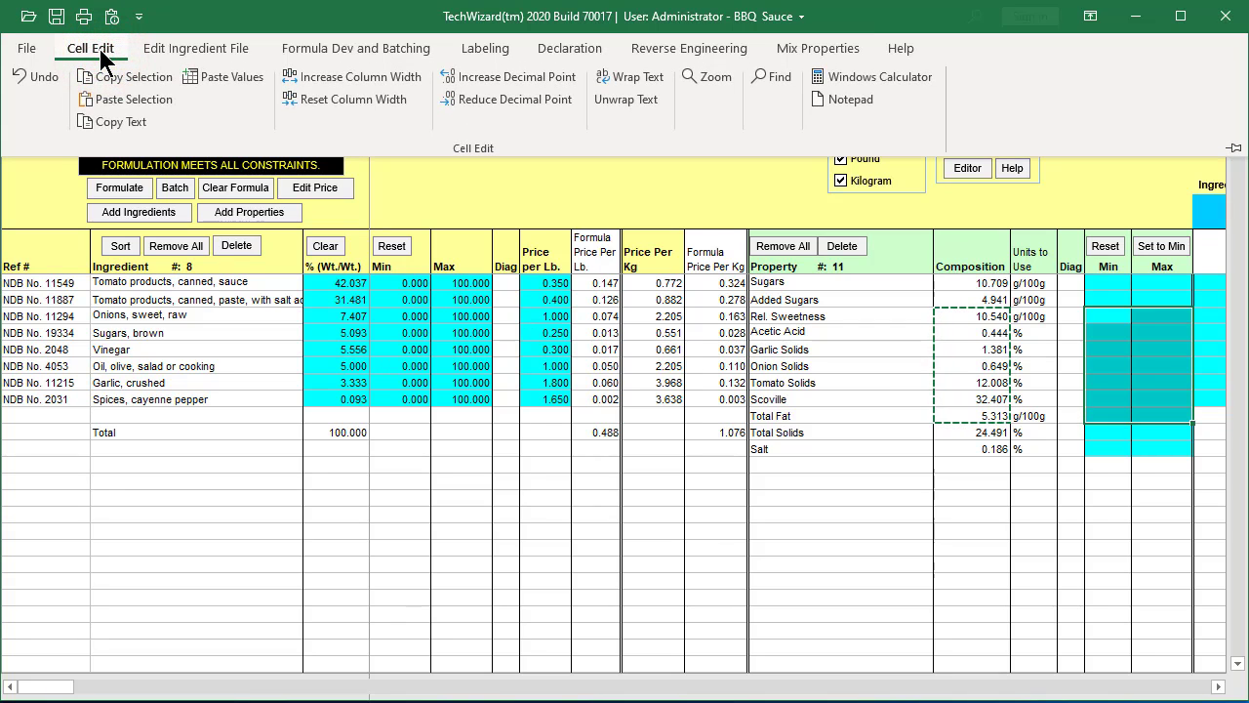
click(128, 101)
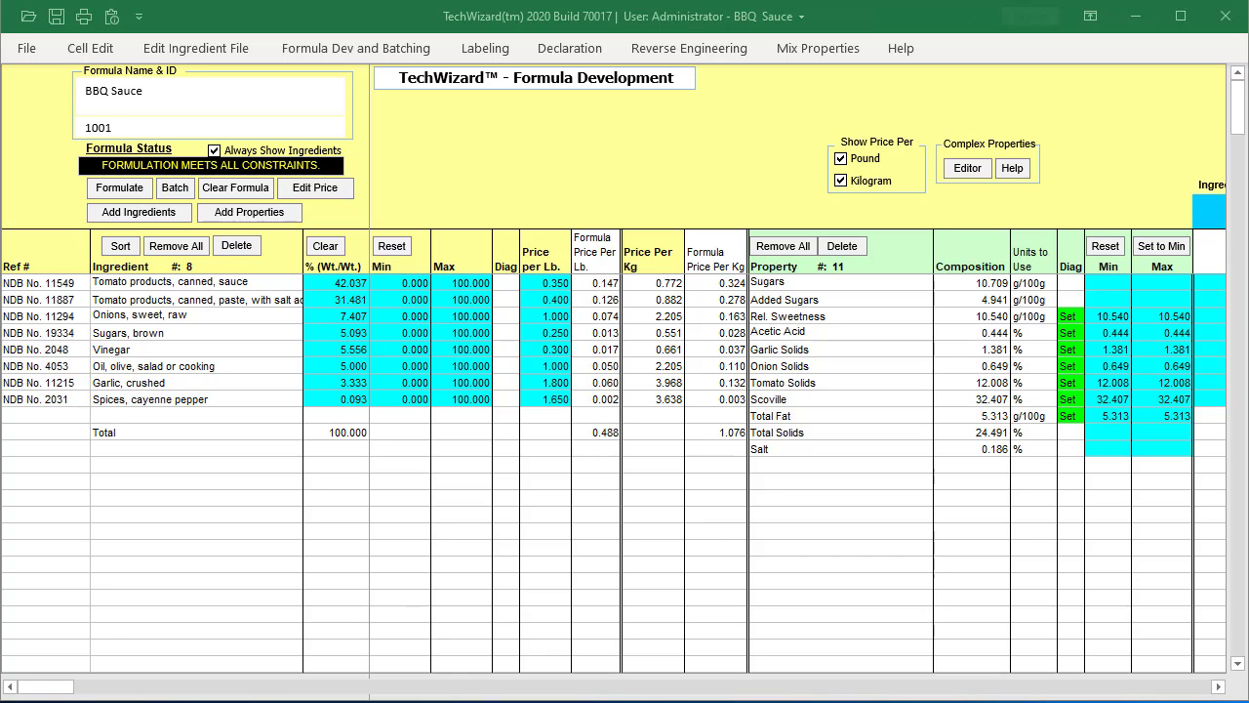
- Calculate 0.5 ÷ 35 × 100 in the Windows calculator to get the added sugars limit per 100 g, then close it
click(94, 48)
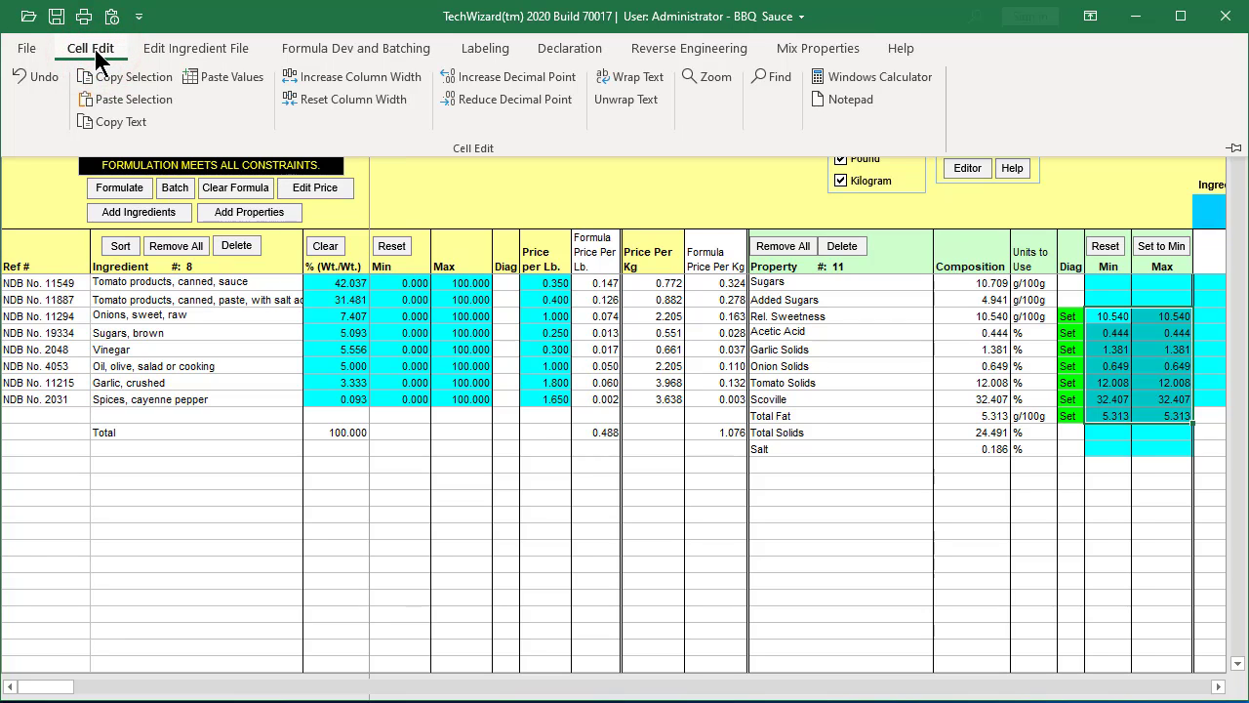
click(875, 77)
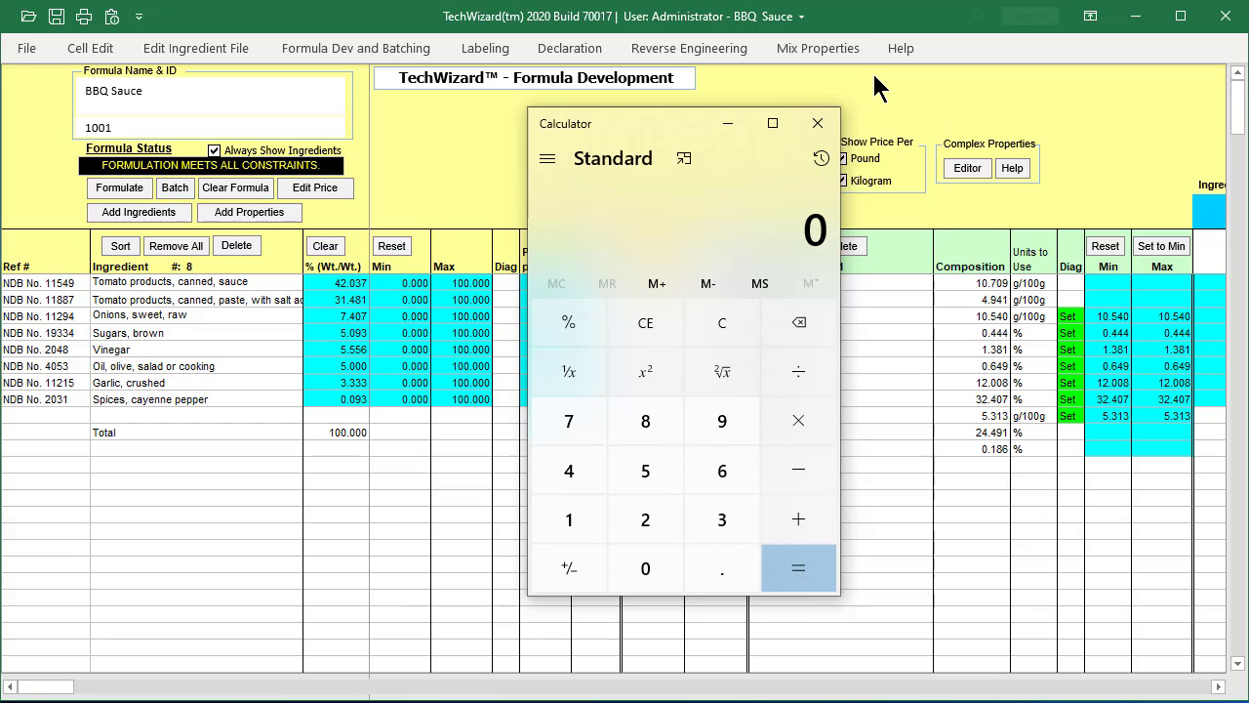
click(641, 566)
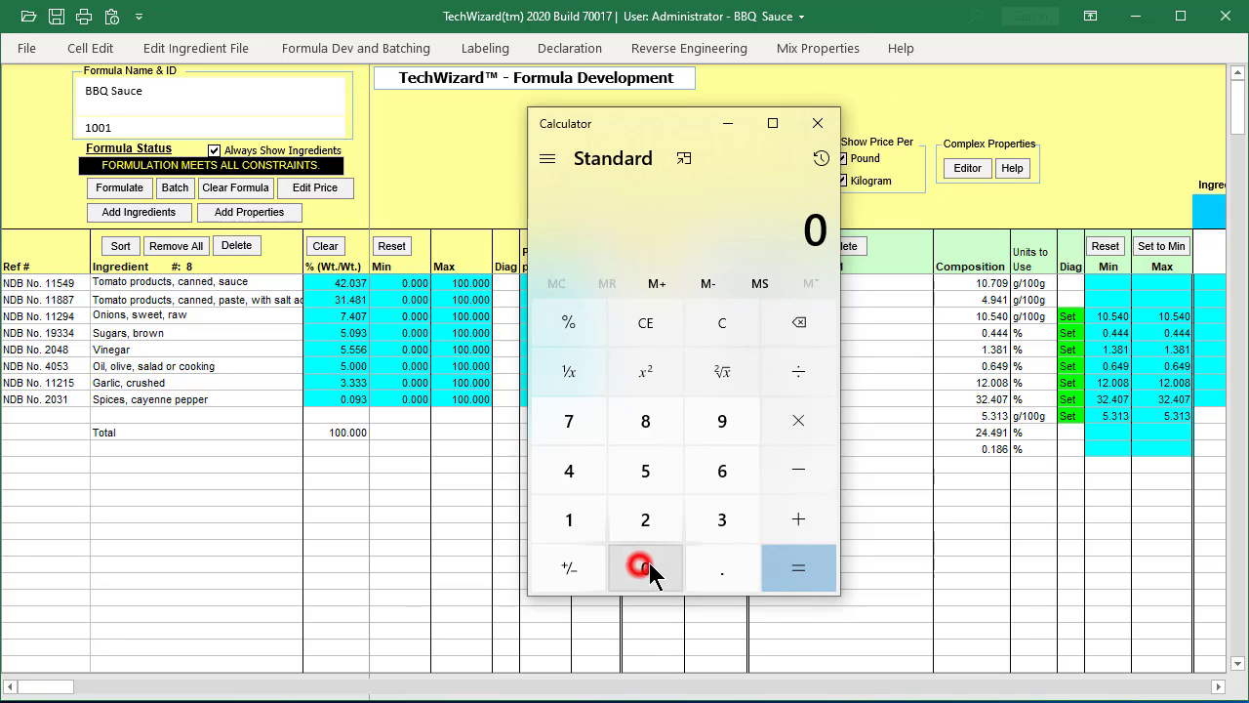
click(715, 564)
click(645, 473)
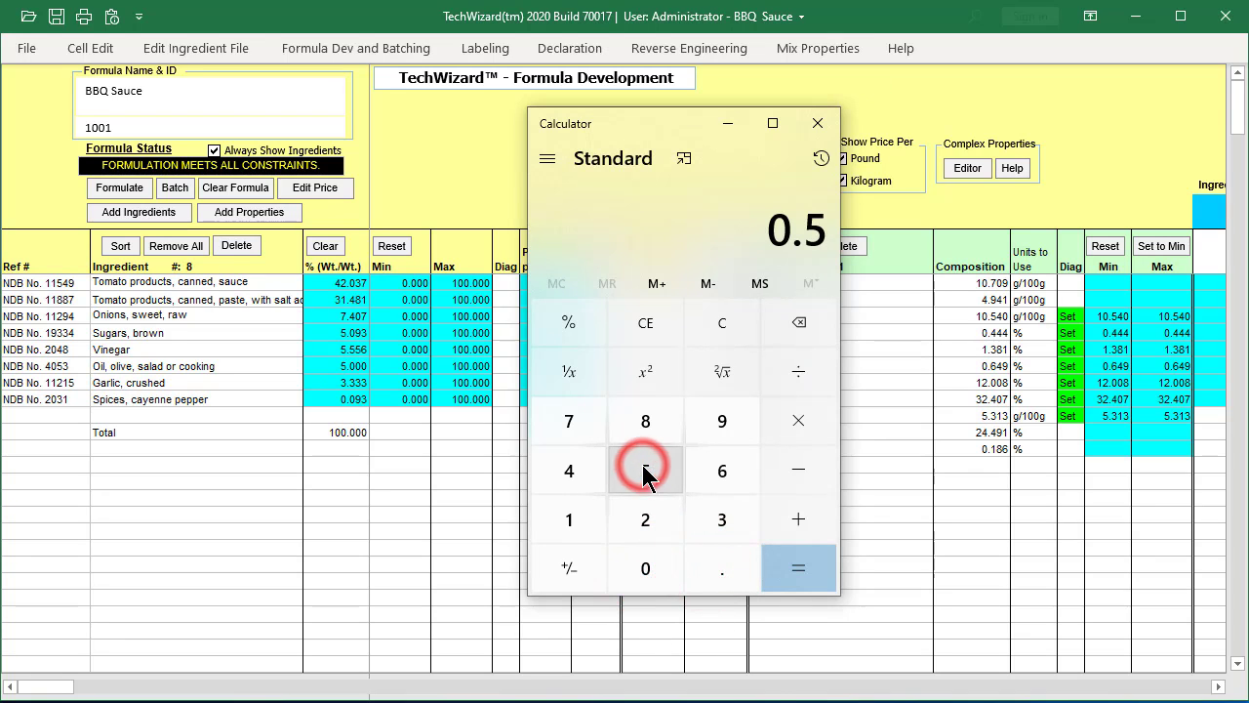
click(815, 357)
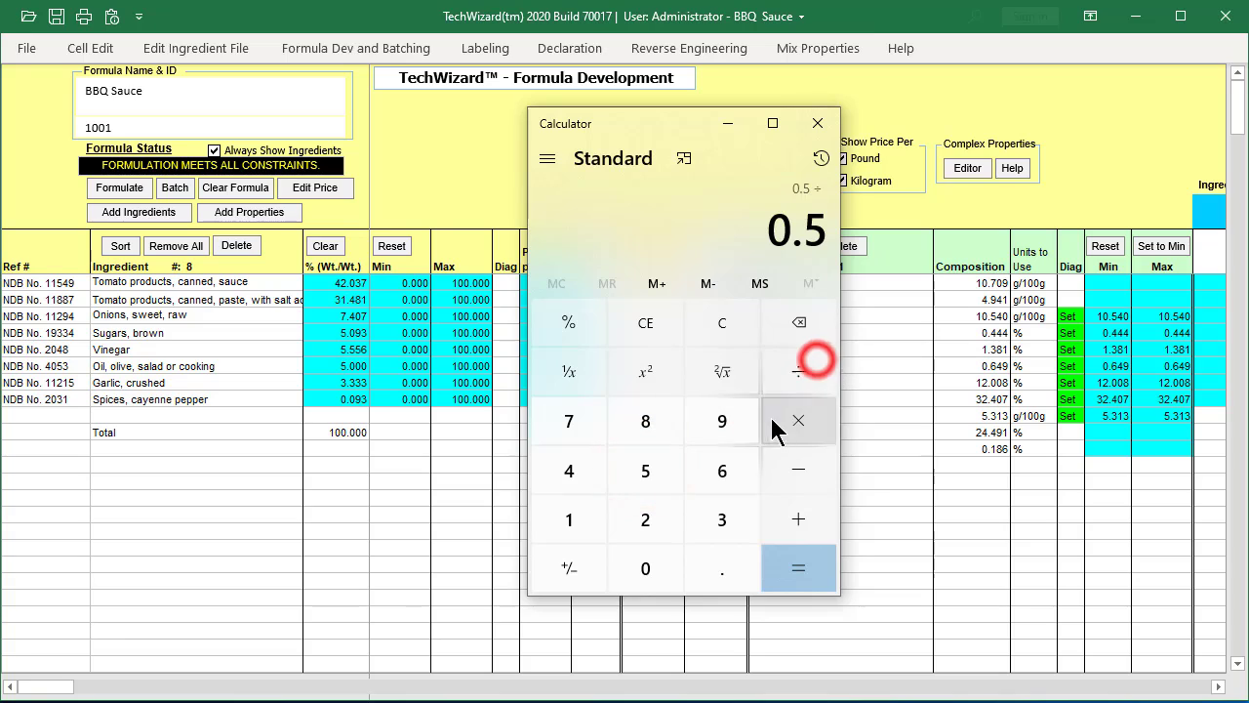
click(719, 527)
click(649, 470)
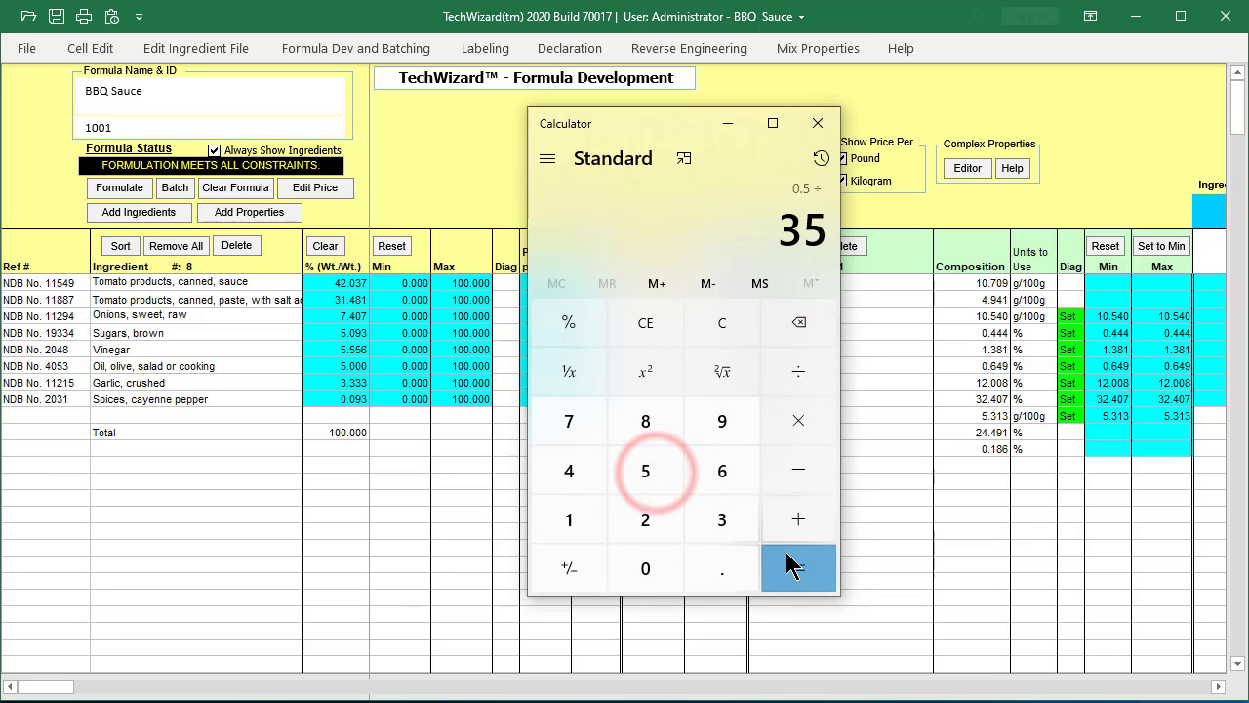
click(810, 420)
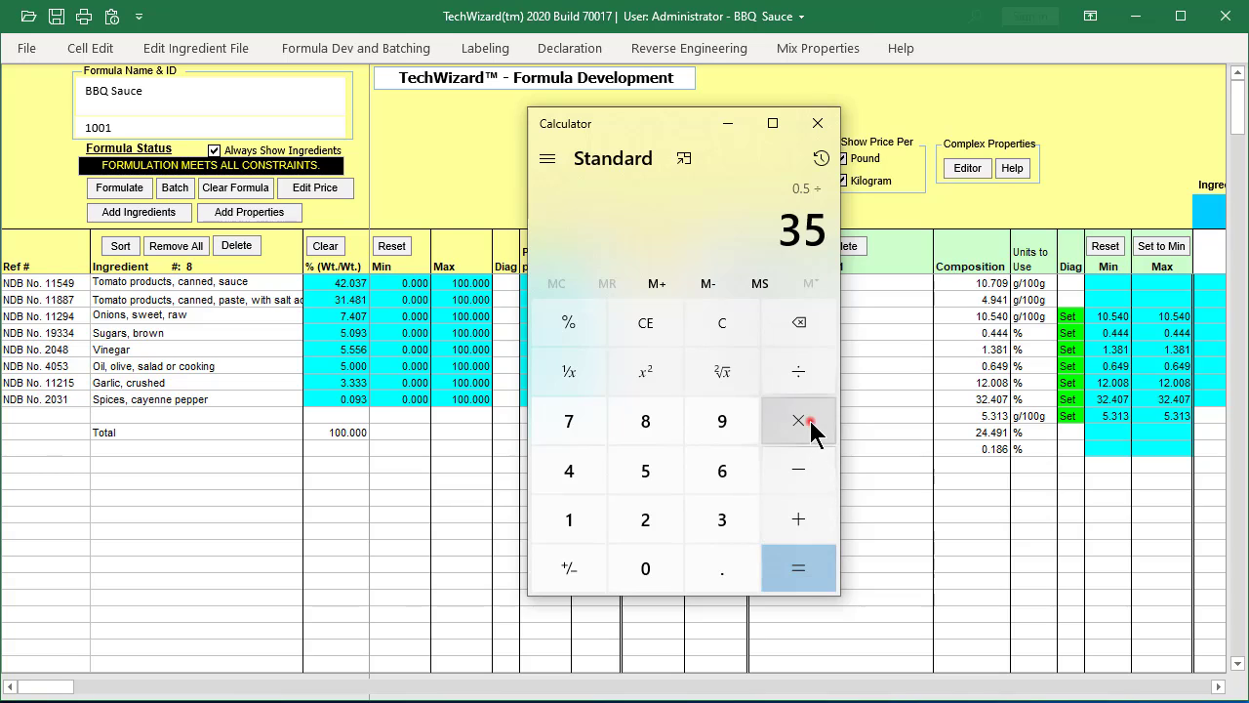
click(569, 519)
click(636, 567)
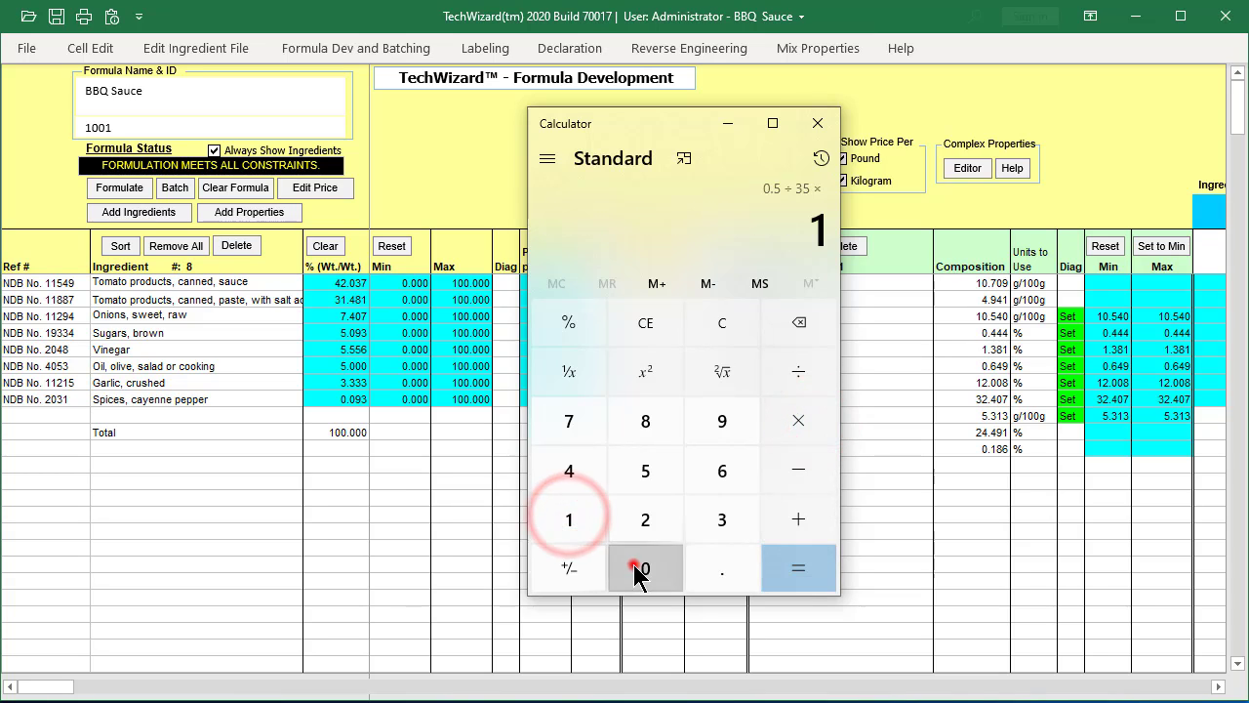
click(633, 564)
click(788, 571)
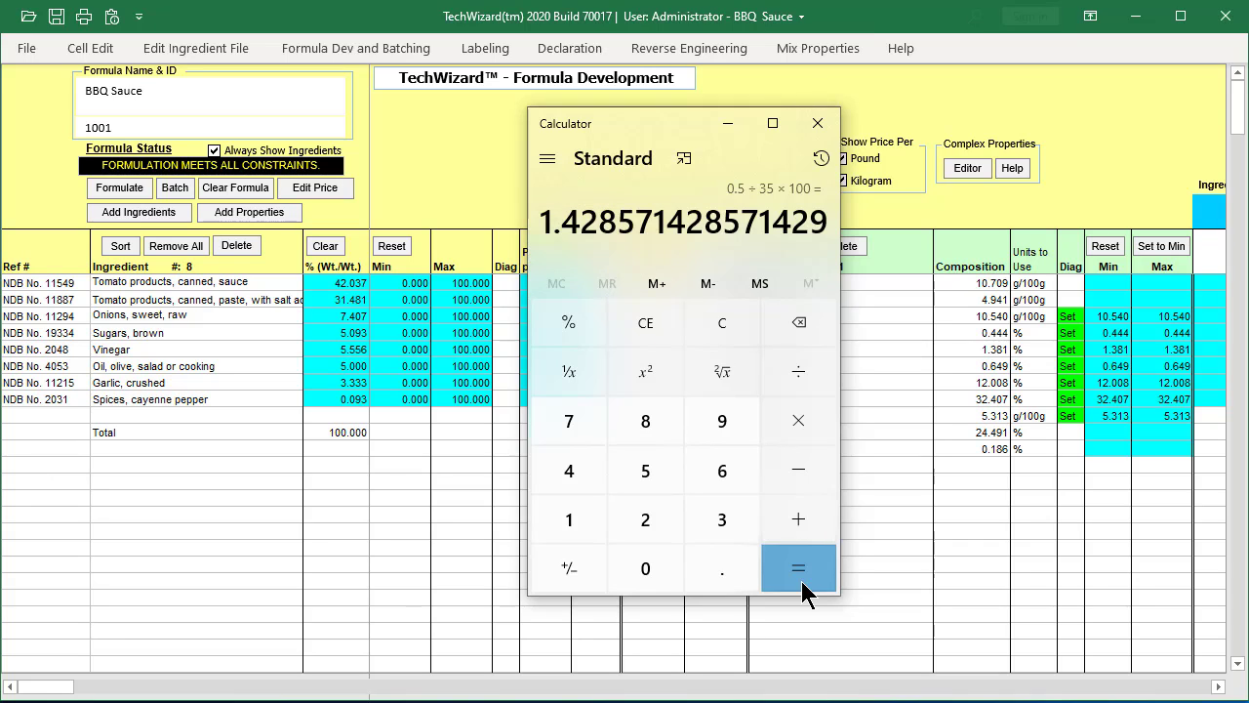
click(815, 124)
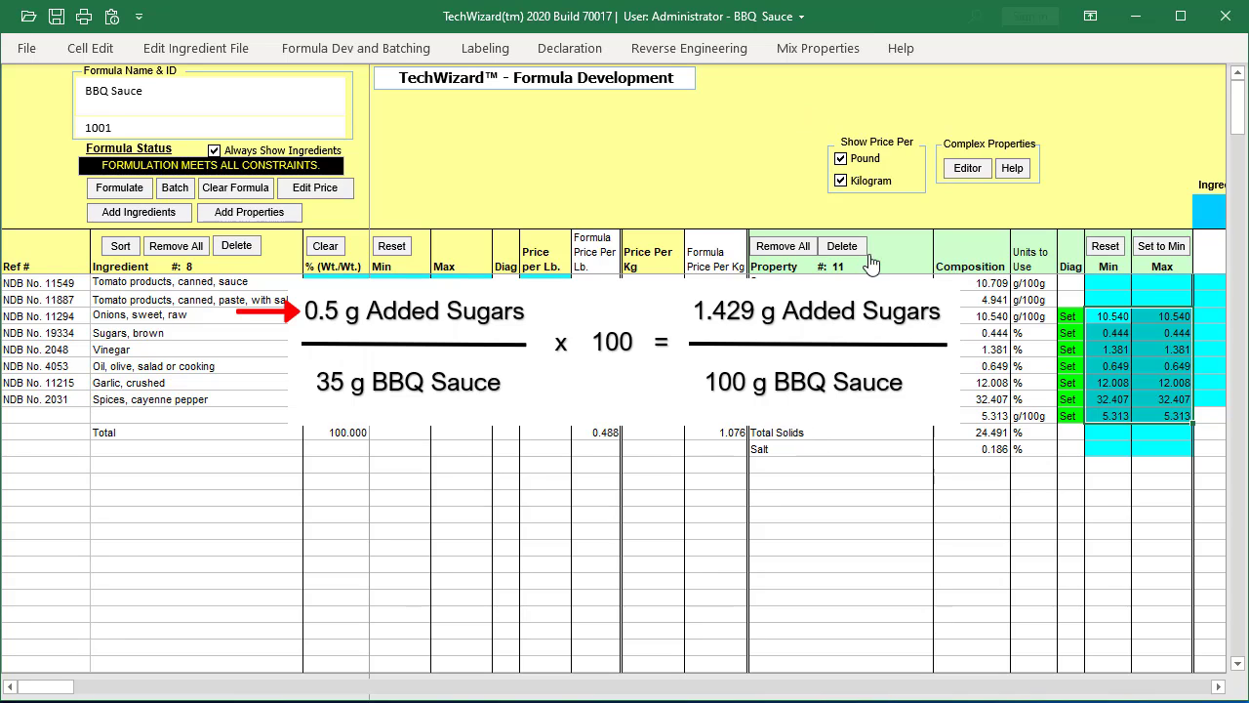
- Set the Added Sugars limits to a minimum of 0 and a maximum of 1.4 g/100g
click(909, 279)
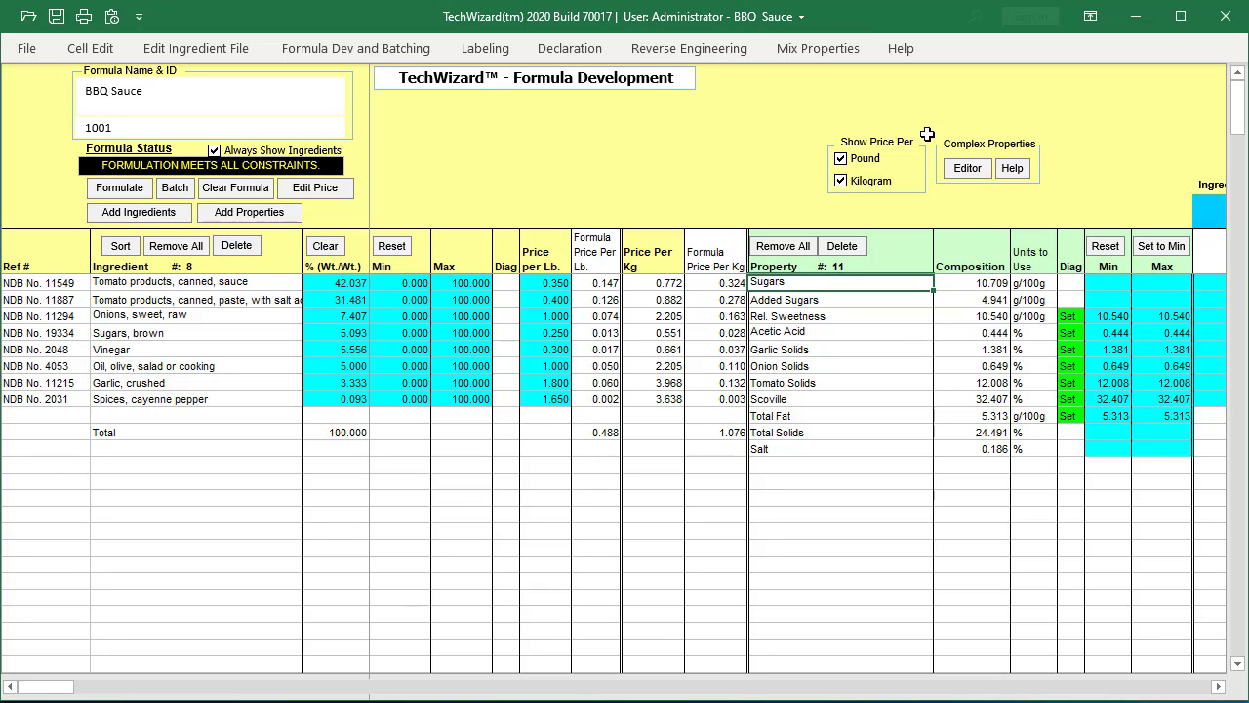
click(1104, 296)
text(0)
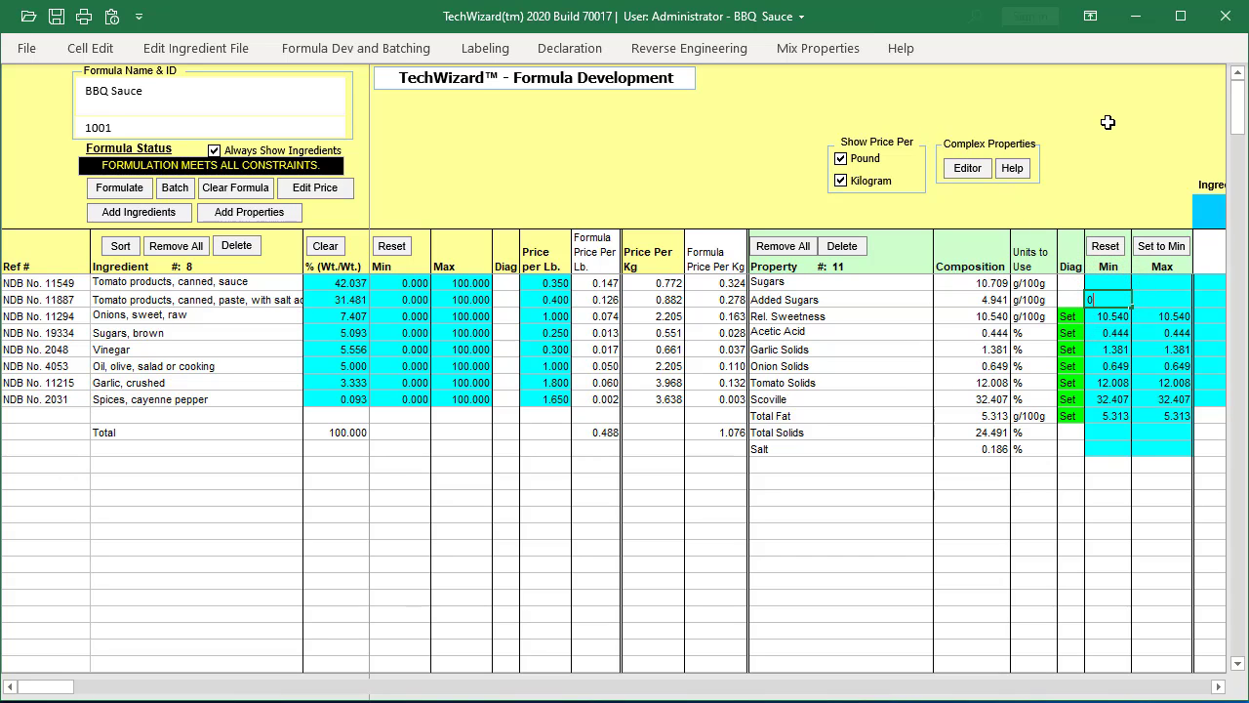
key(Tab)
text(1.4)
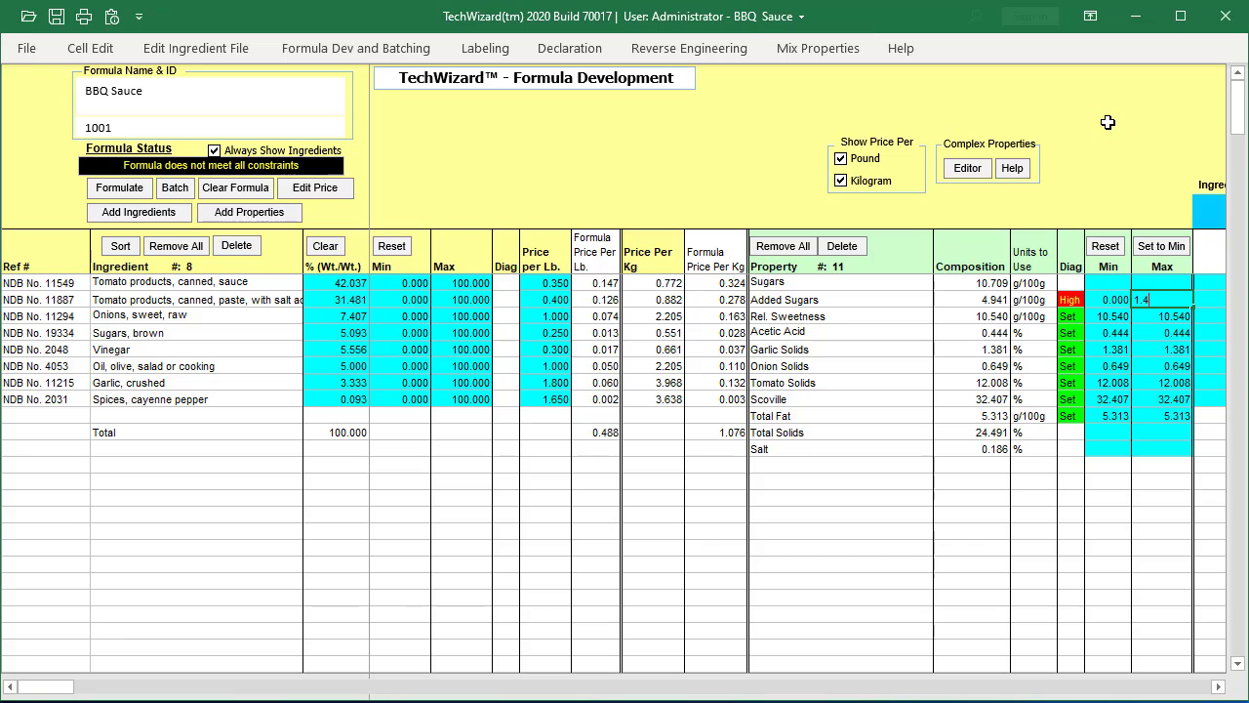
key(Return)
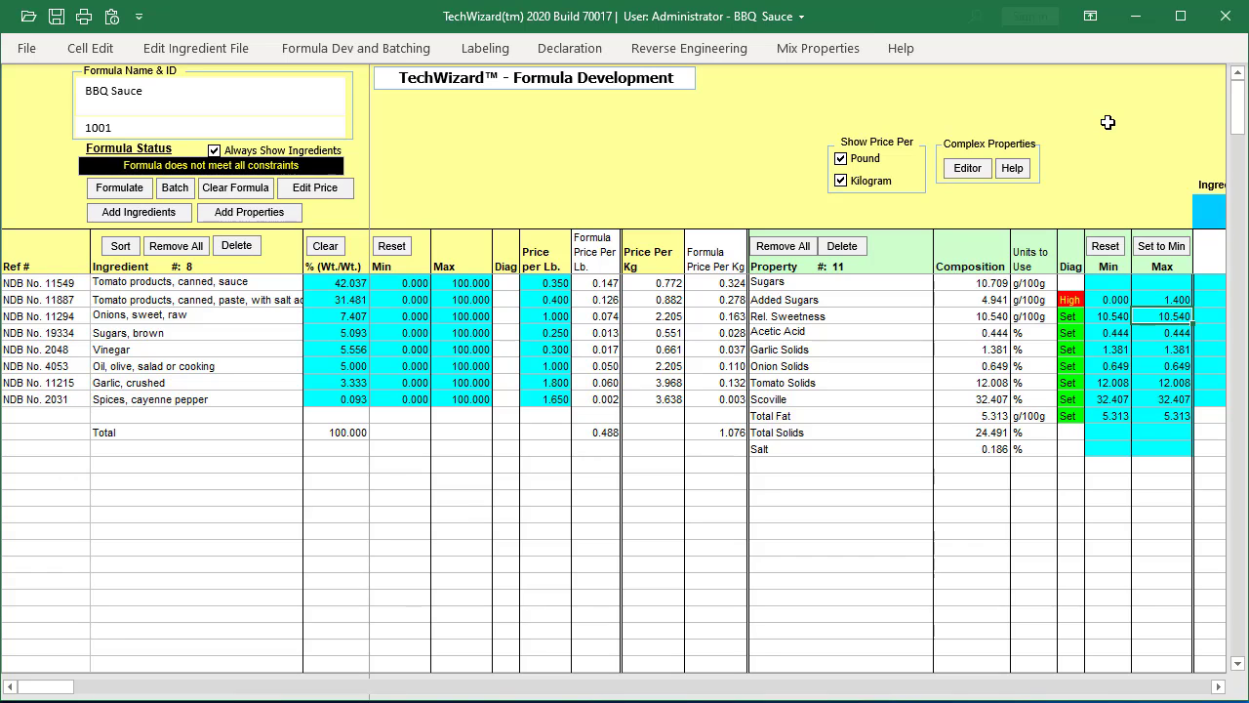
- Go down the Max limits from Rel. Sweetness to the Scoville row
key(Down)
key(Down)
key(Down)
key(Down)
key(Down)
key(Down)
key(Down)
key(Down)
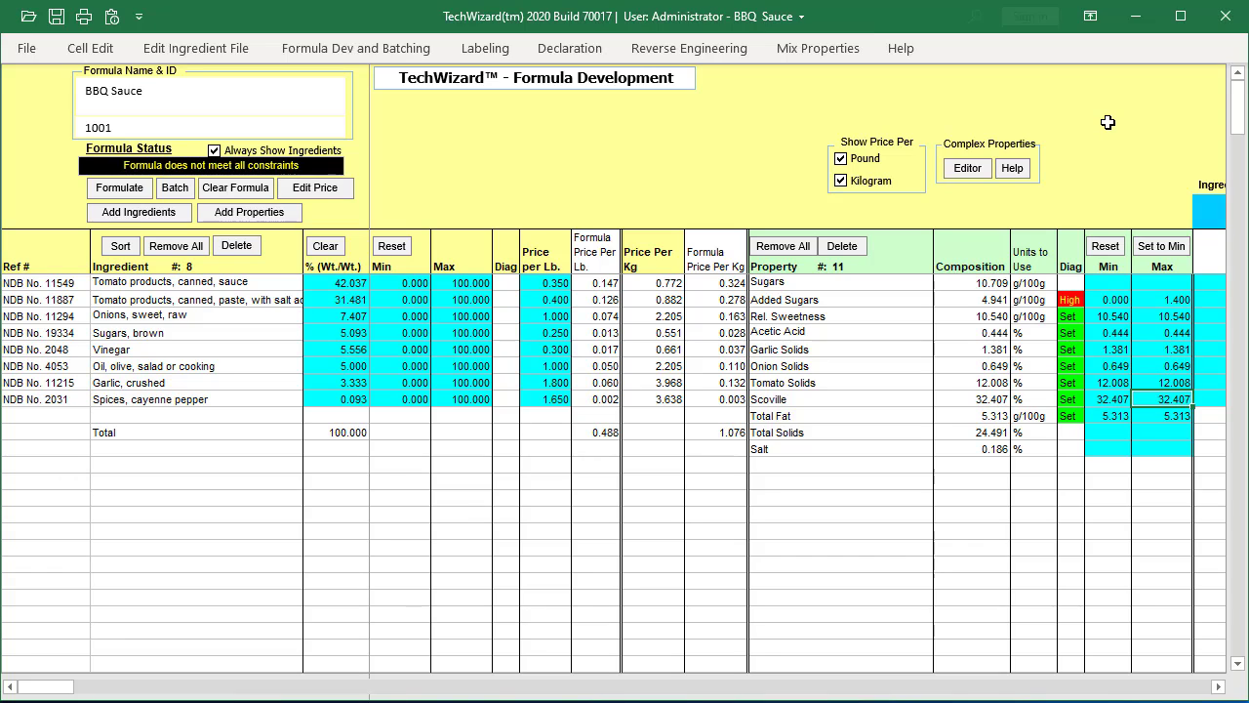
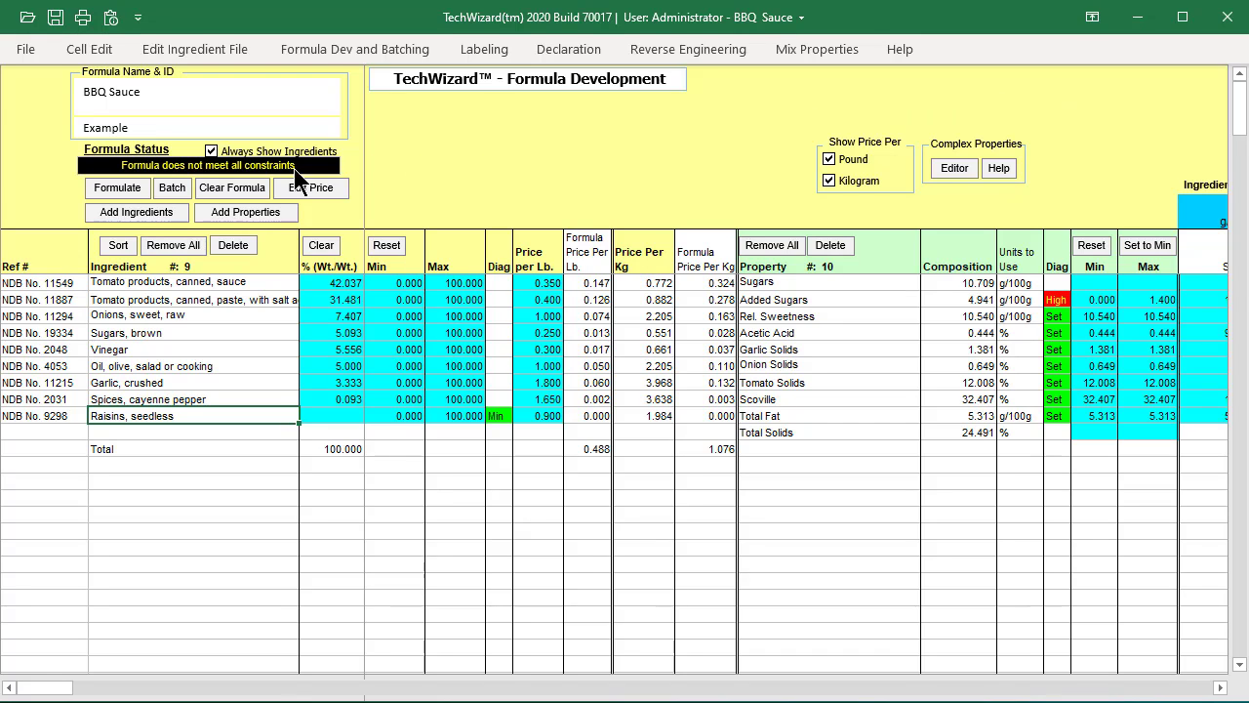
- Formulate the BBQ Sauce within its limits and transfer the formula to the Nutrition Labeling section, overwriting the current label information
click(105, 189)
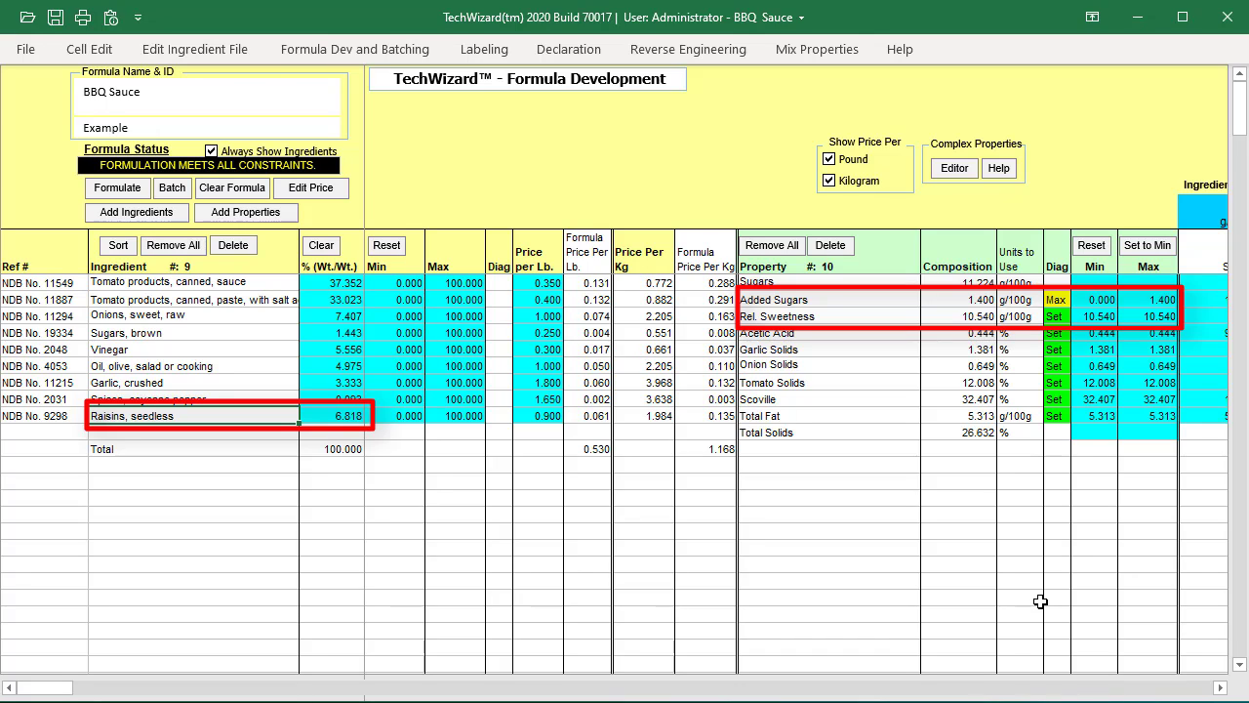
click(369, 50)
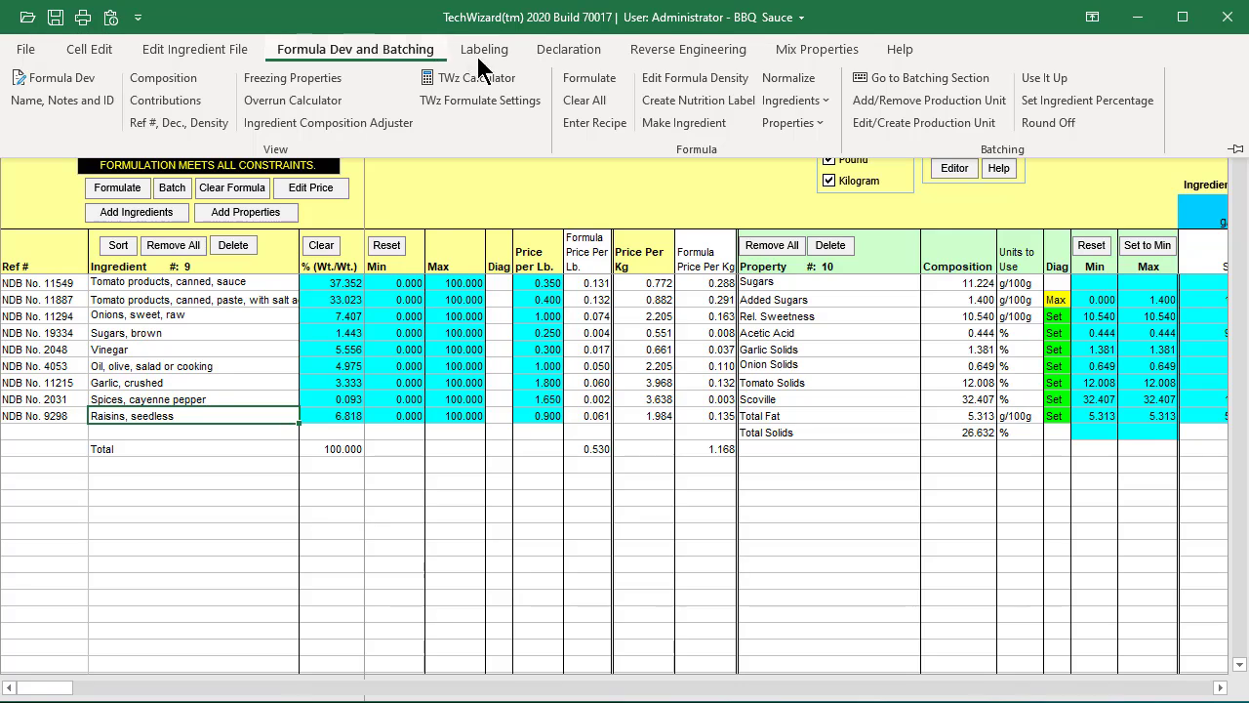
click(674, 98)
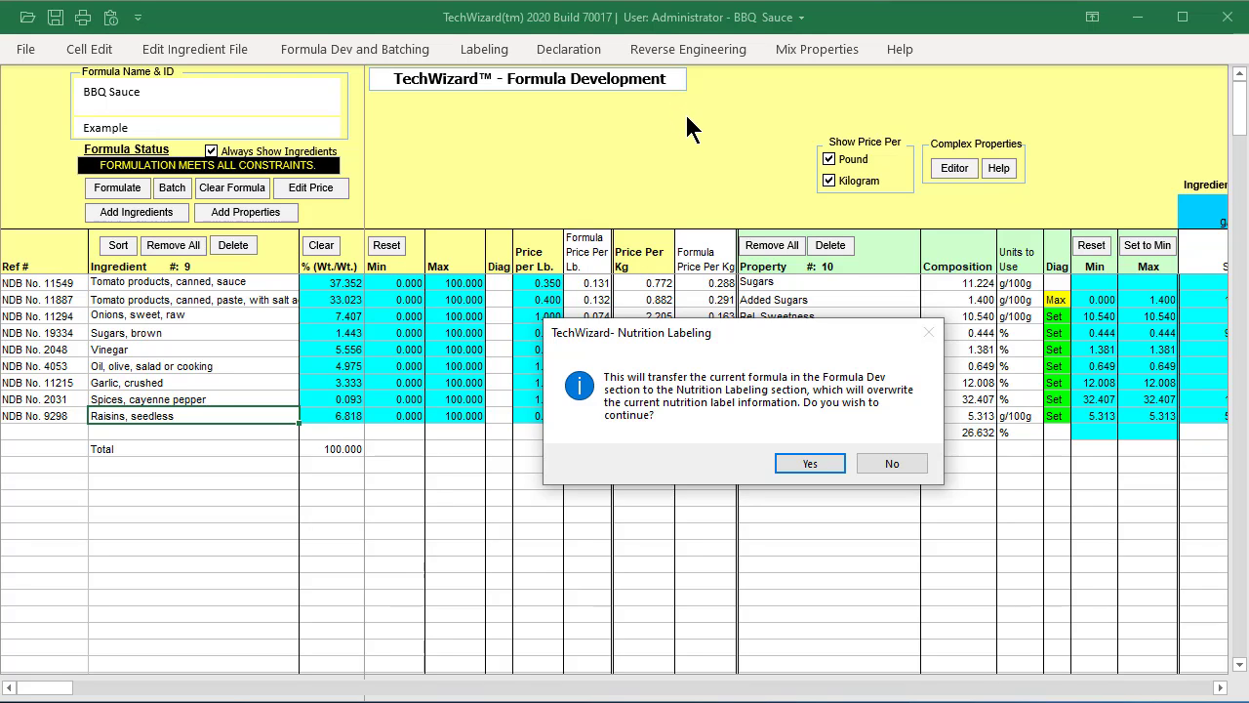
click(797, 464)
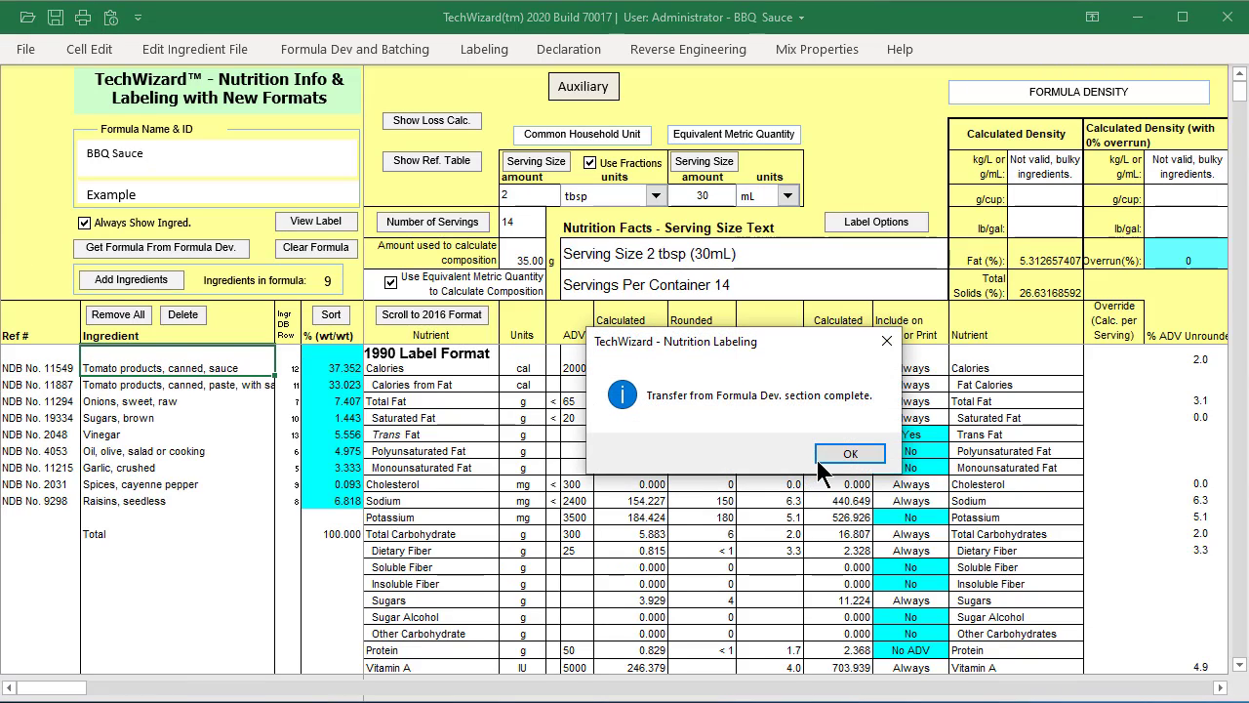
click(846, 454)
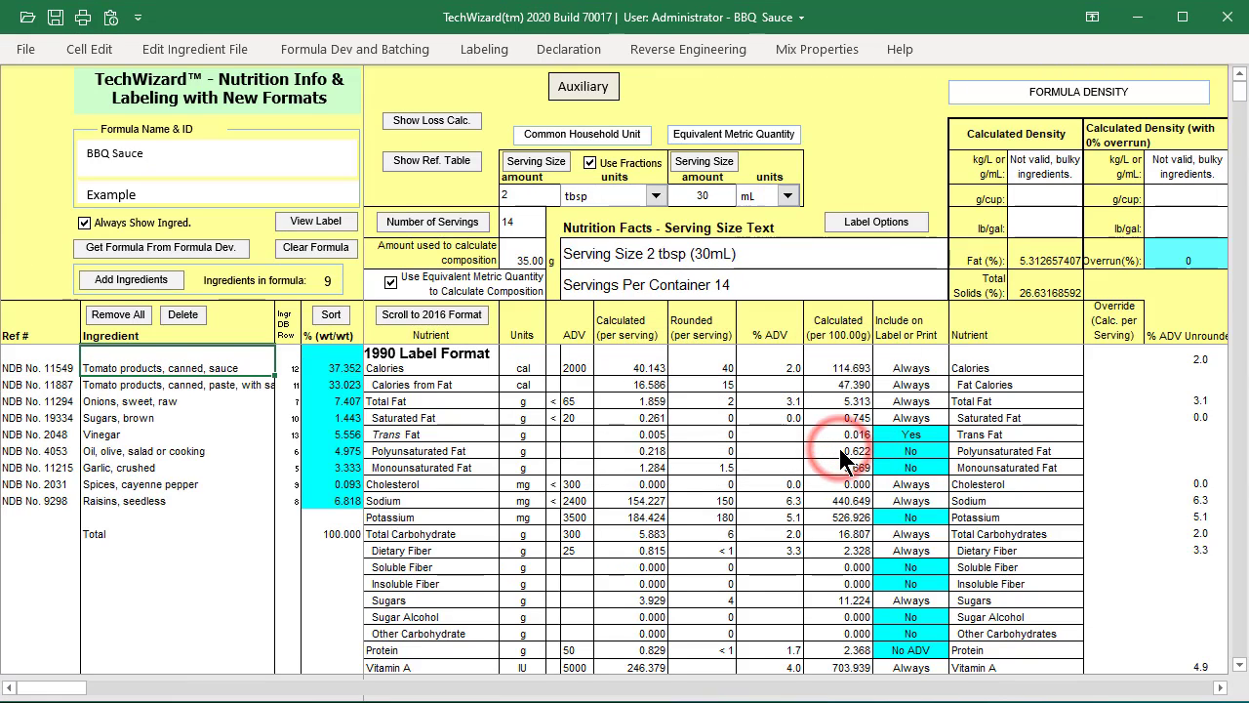
- Review the BBQ Sauce nutrition facts label and its simple ingredient declaration, checking where brown sugar is listed
click(308, 223)
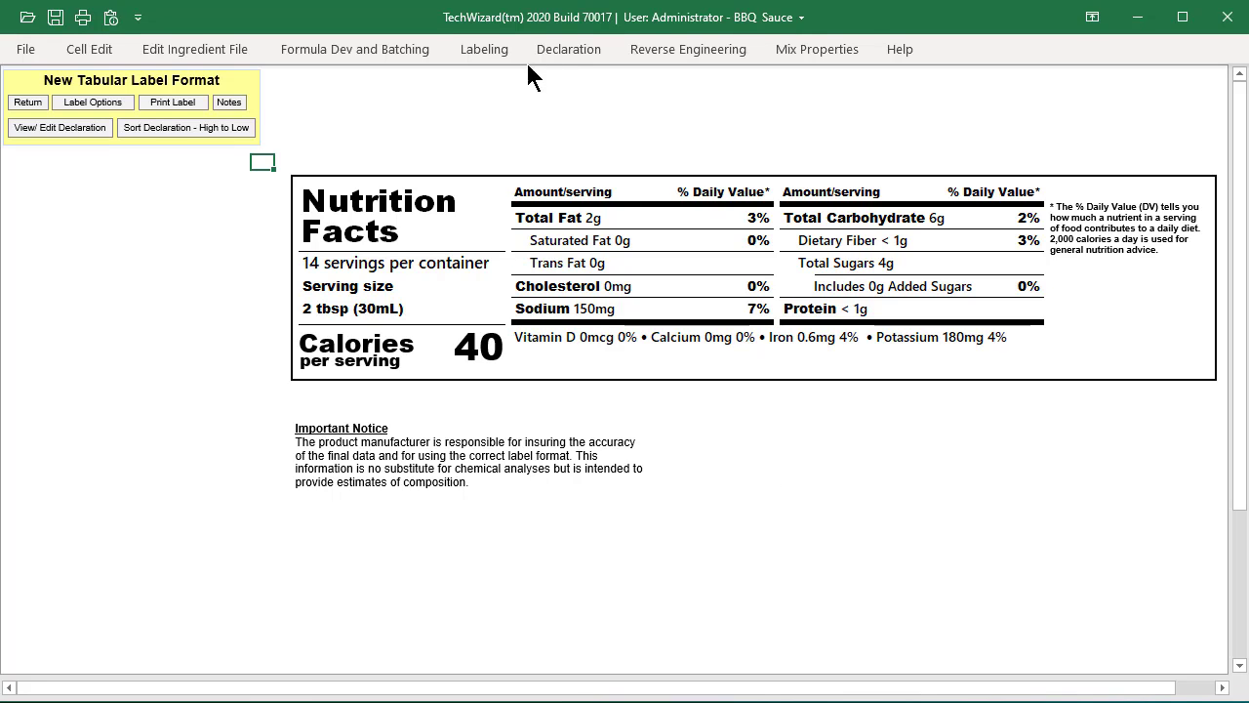
click(478, 50)
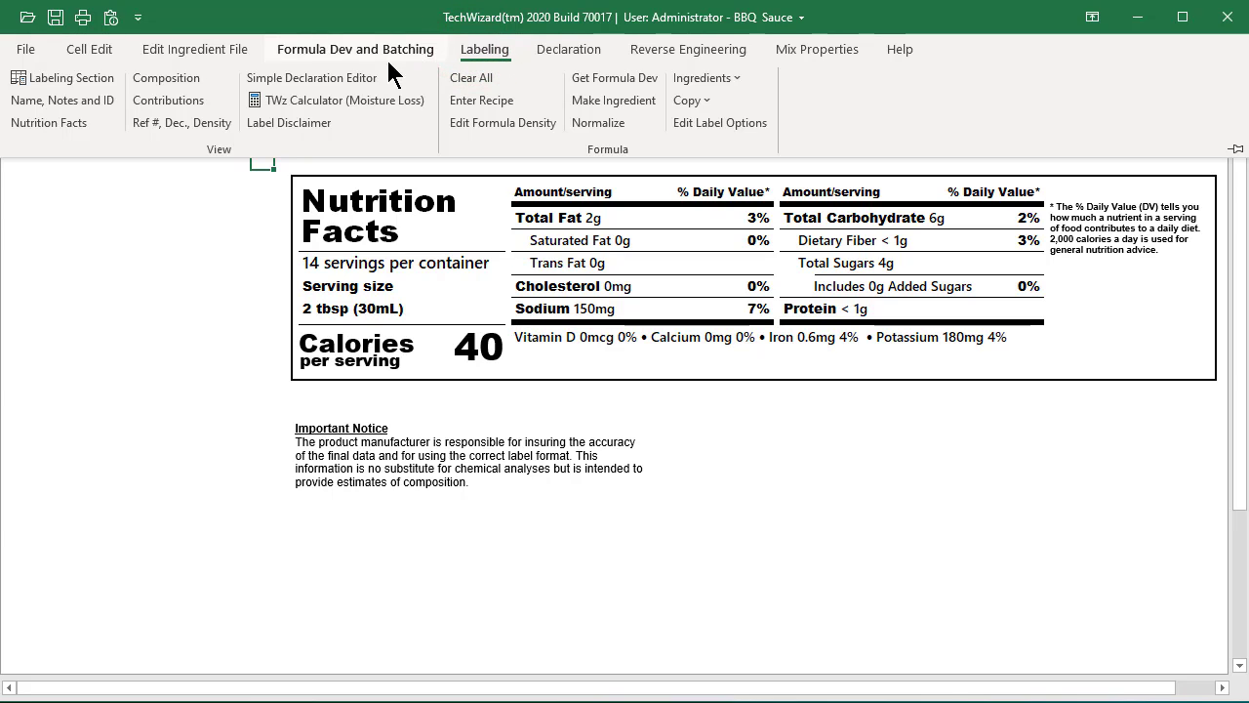
click(336, 77)
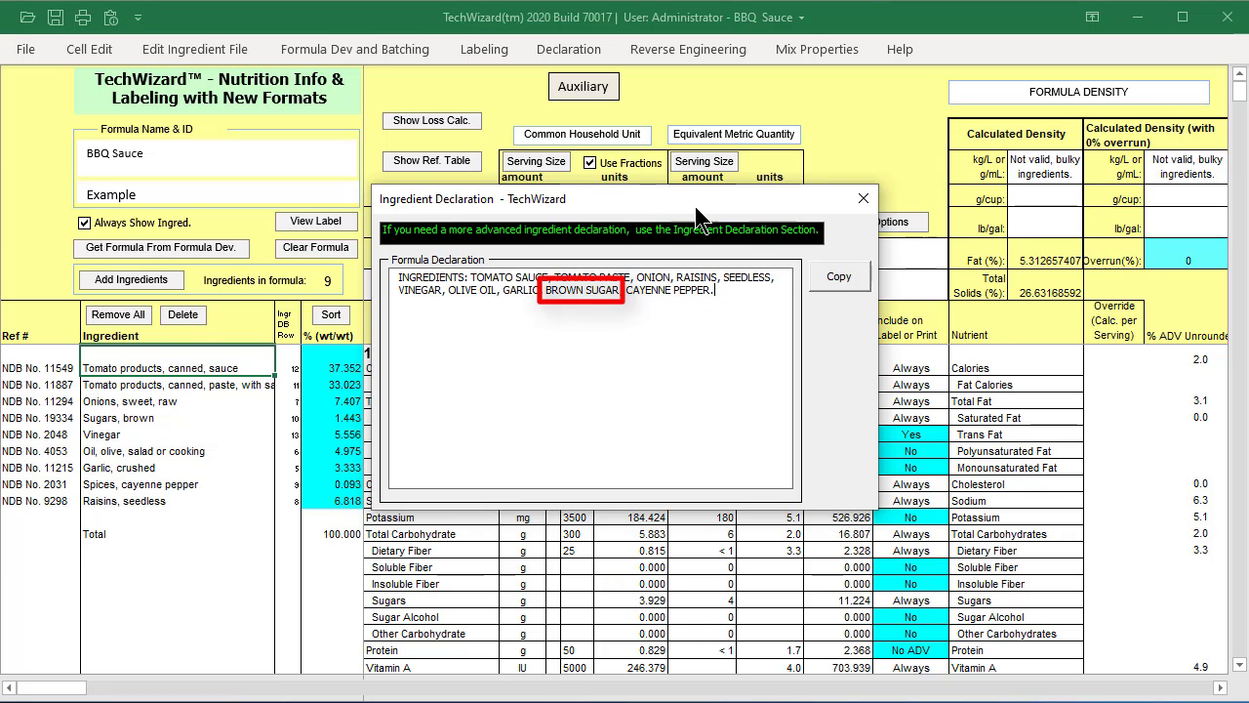
click(863, 199)
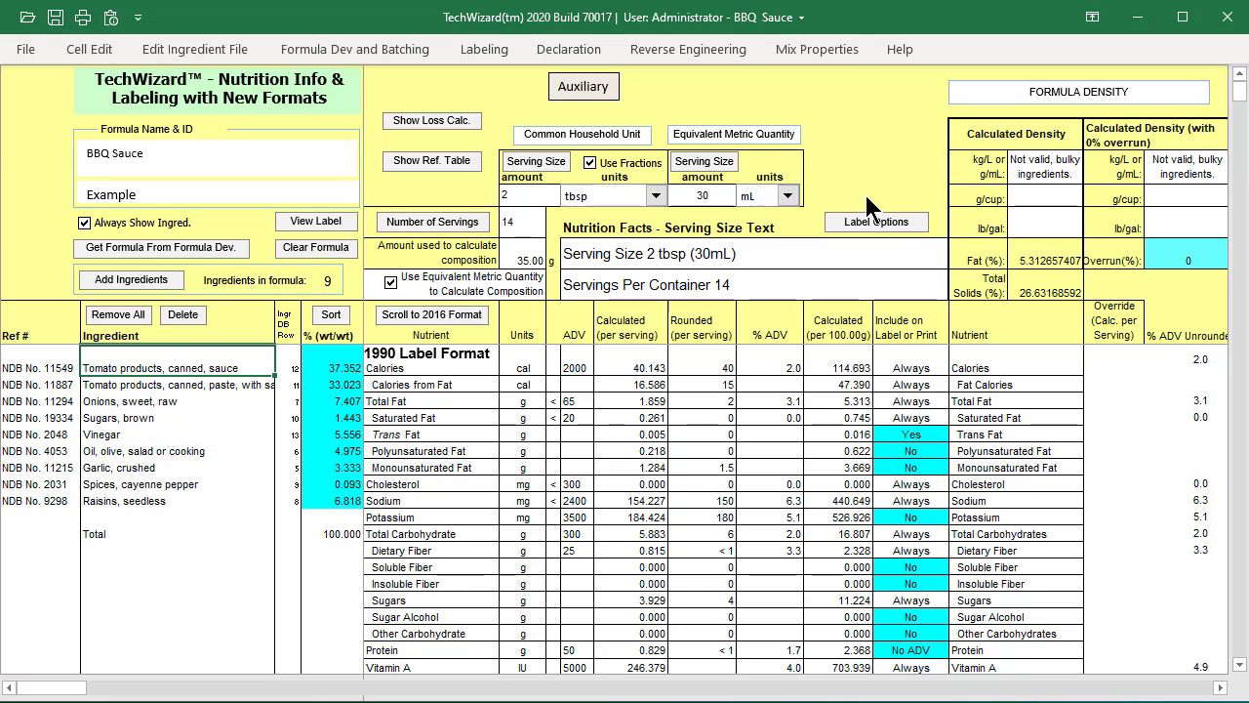
- Return to Formula Development, set the maximum of Sugars, brown to 0 and formulate the BBQ Sauce again
click(356, 45)
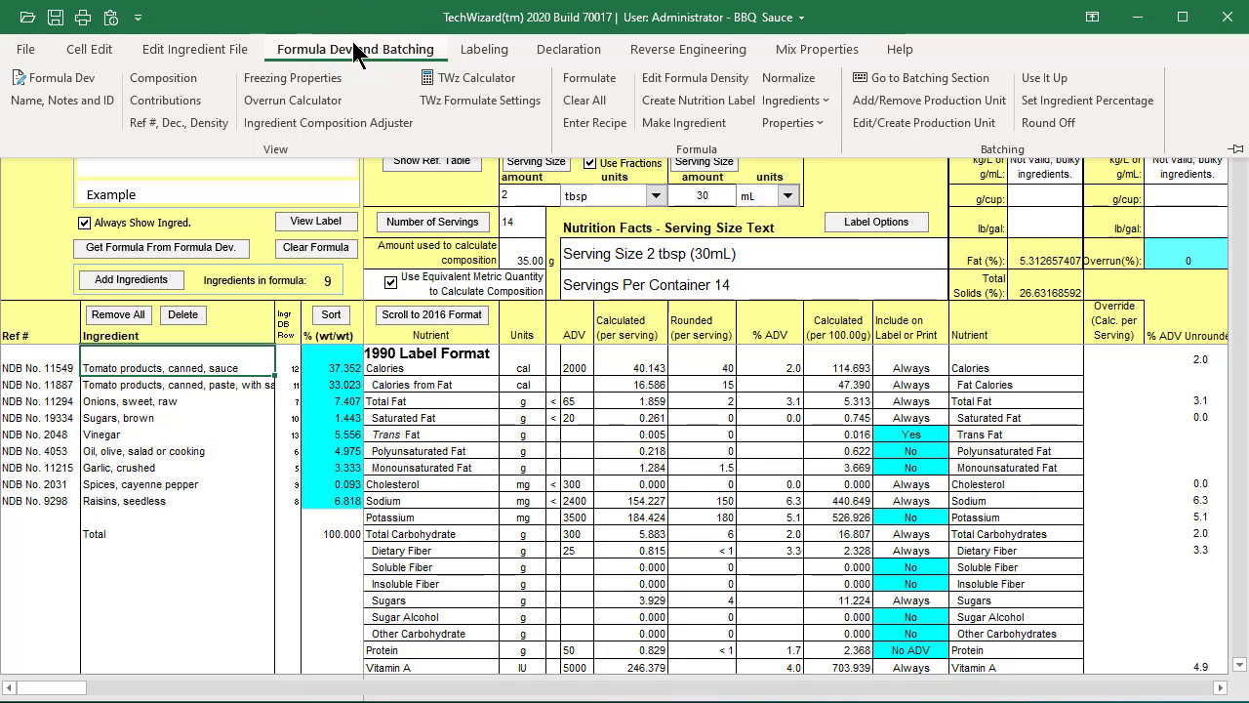
click(54, 86)
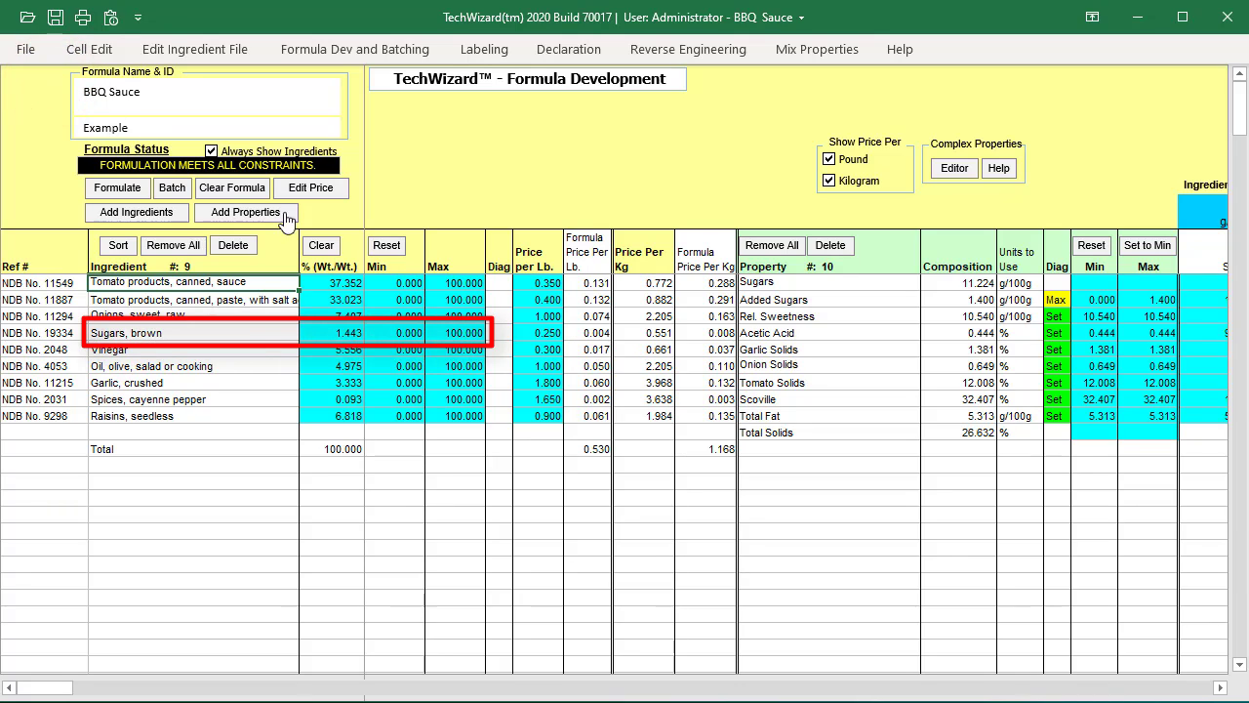
click(457, 330)
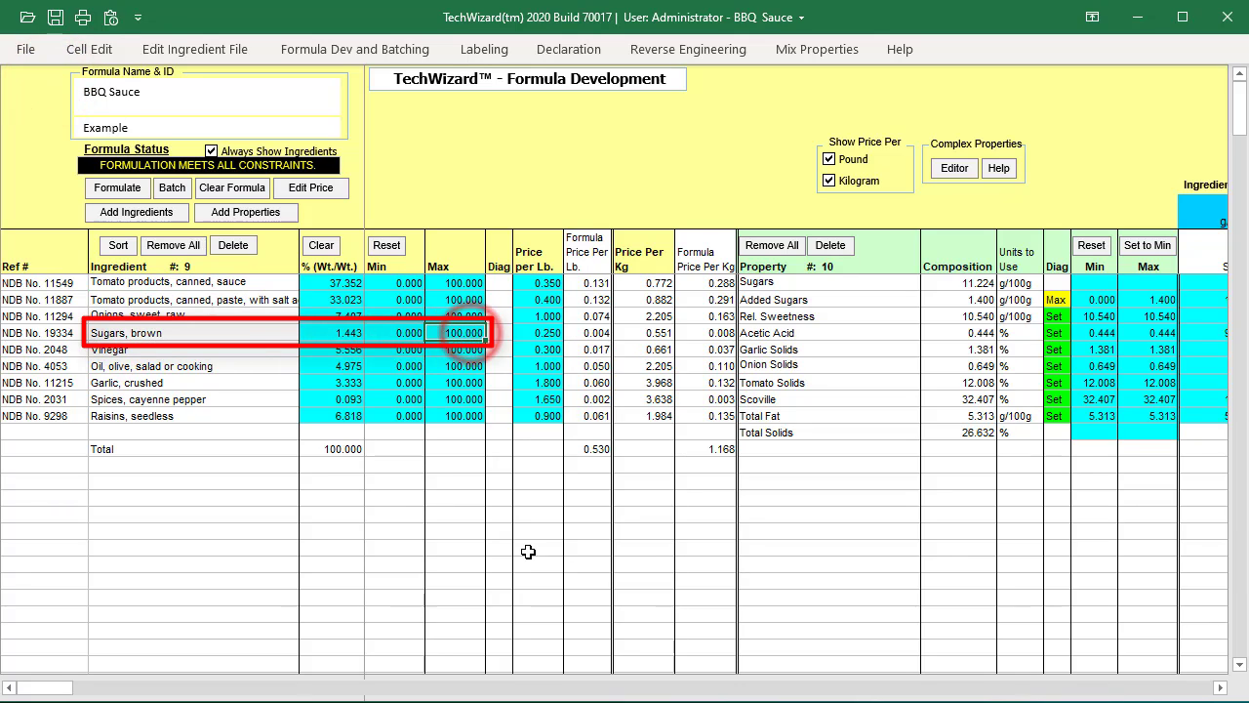
text(0)
key(Return)
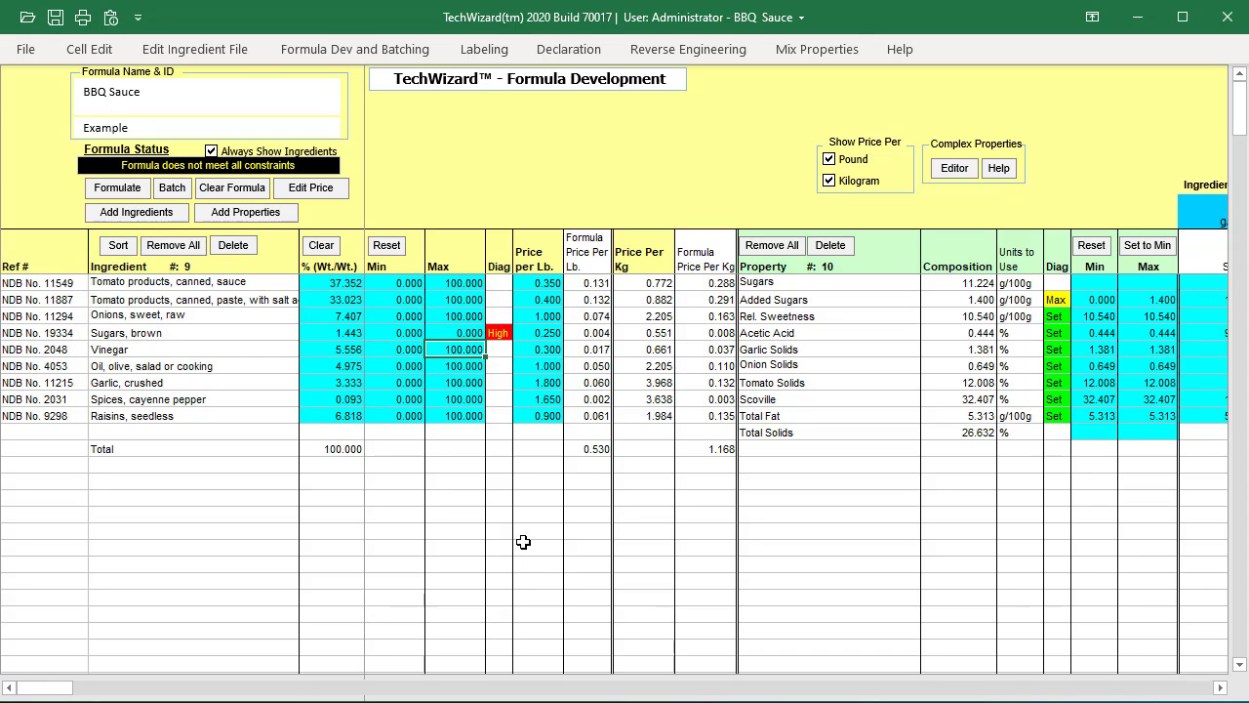
click(126, 187)
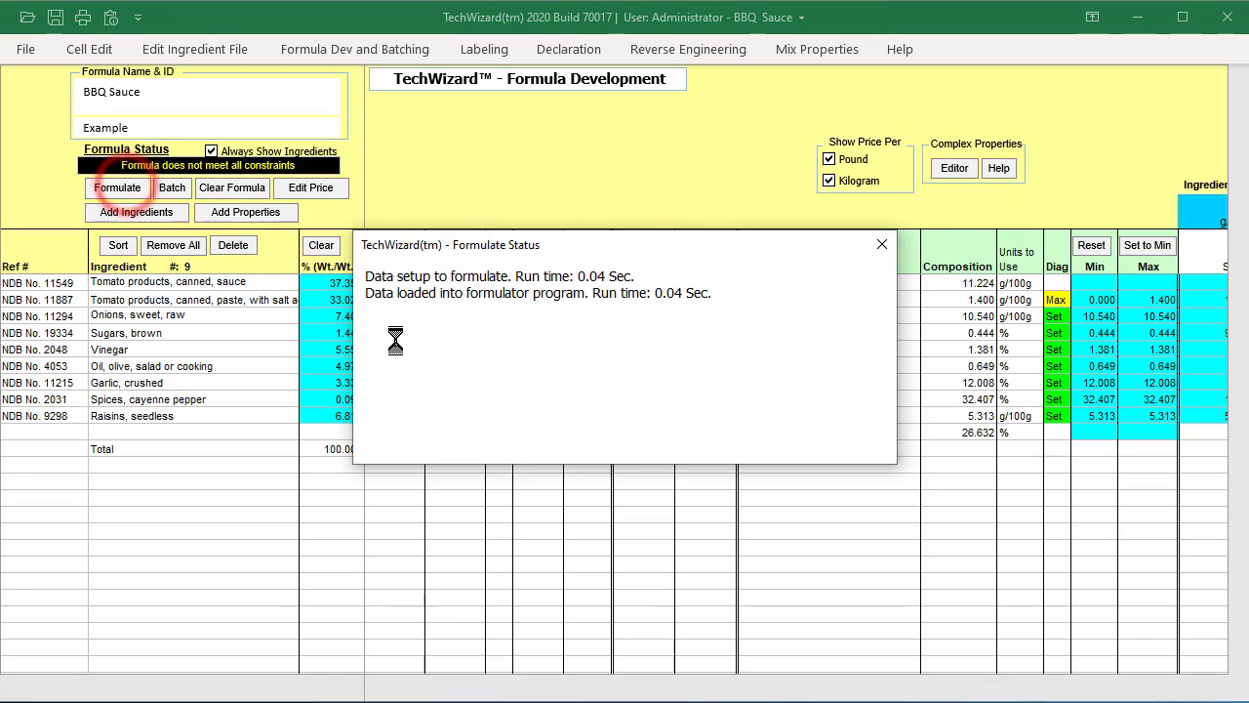
click(882, 245)
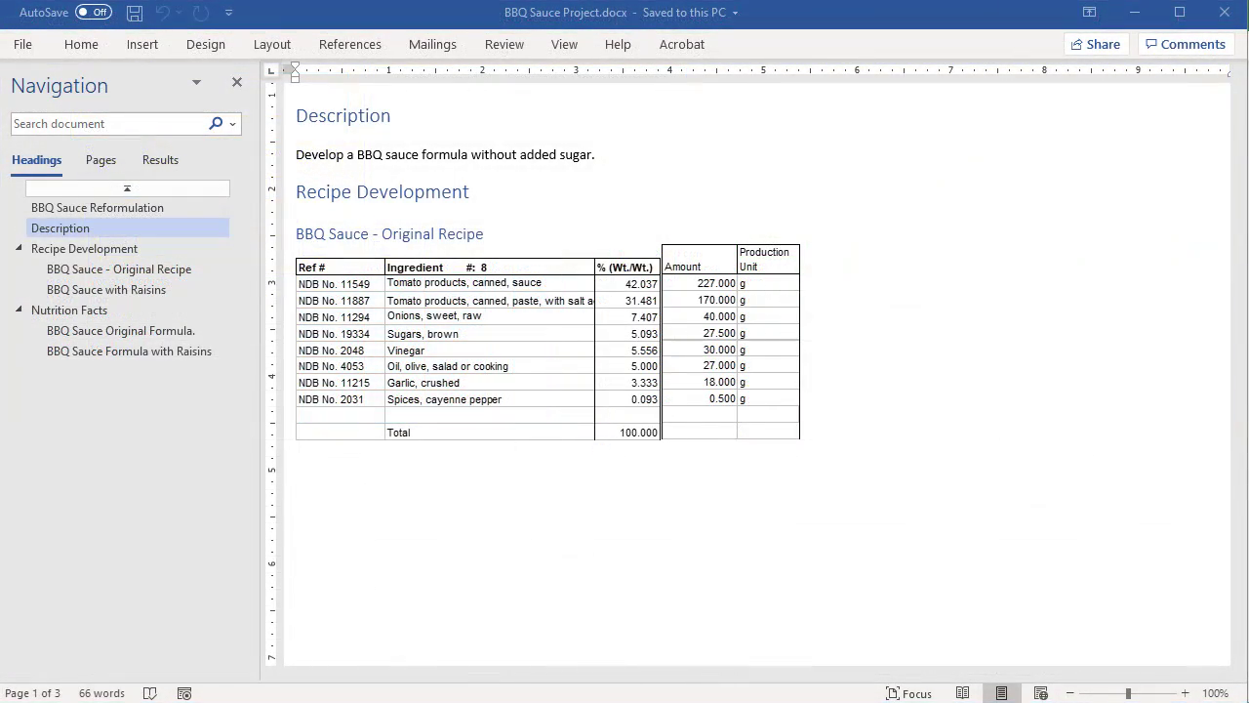
- Switch to the Word document BBQ Sauce Project.docx and review the recipe with raisins and the nutrition facts of both formulas
click(236, 696)
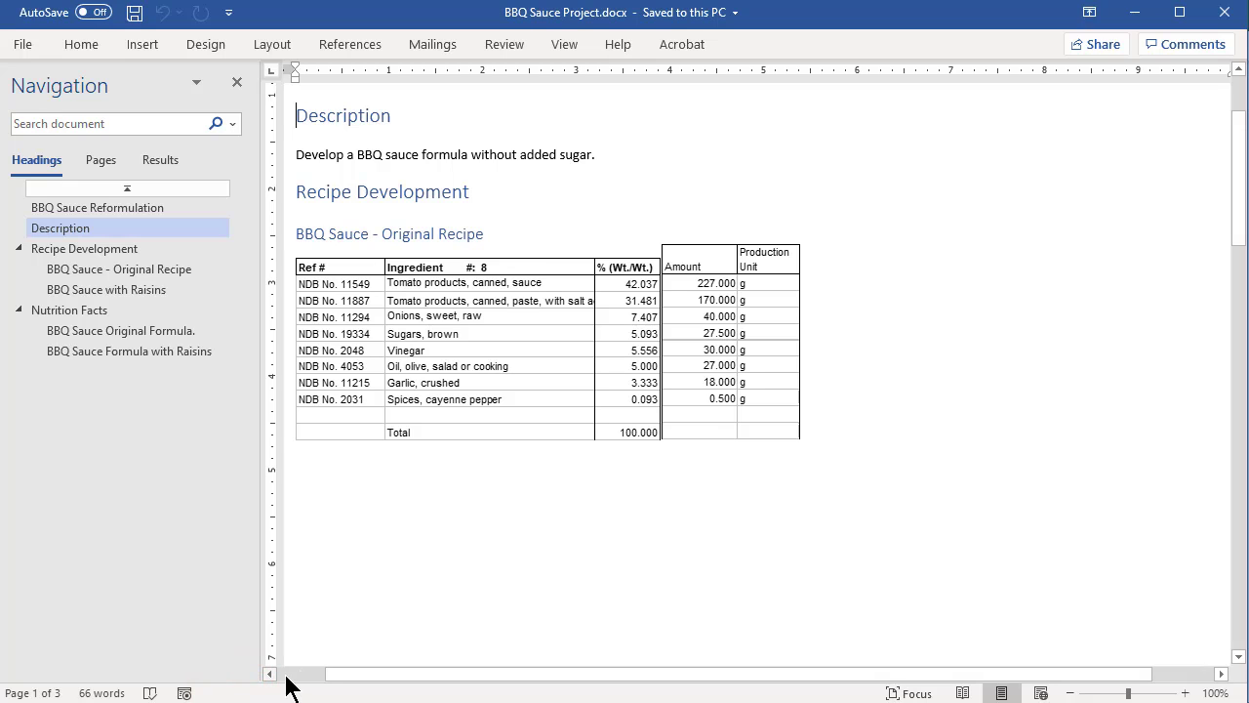
drag(335, 671, 275, 690)
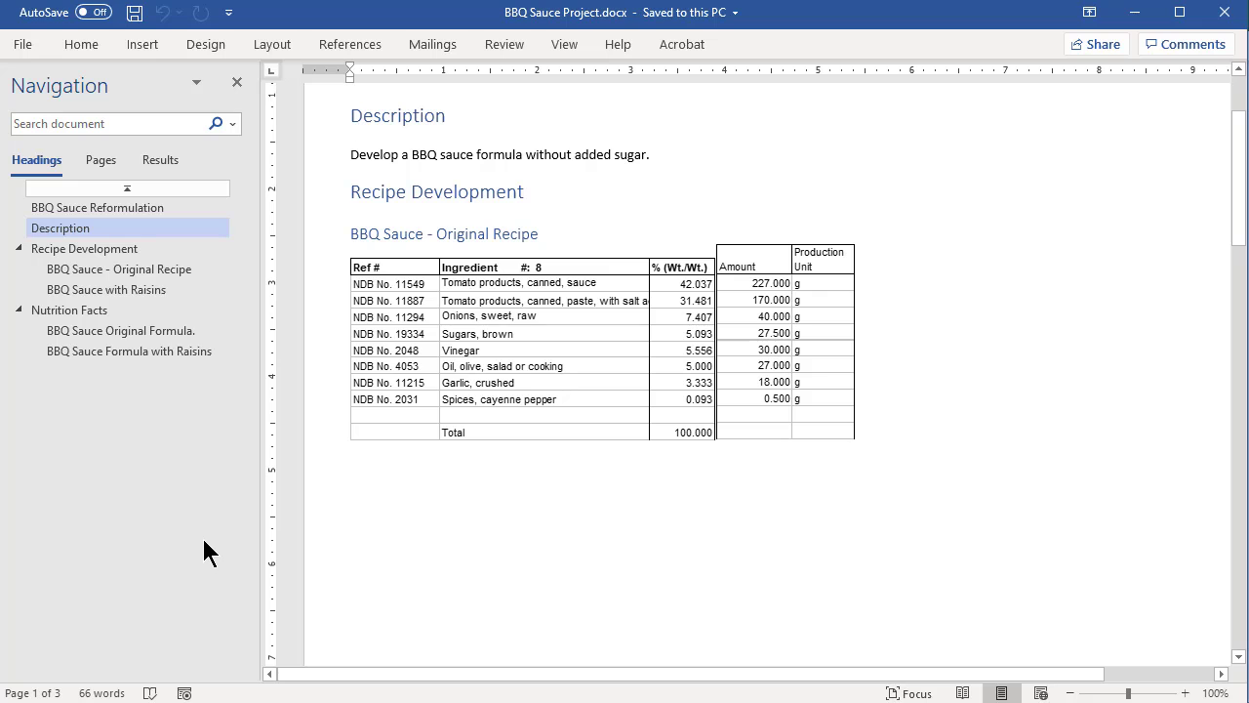
click(146, 293)
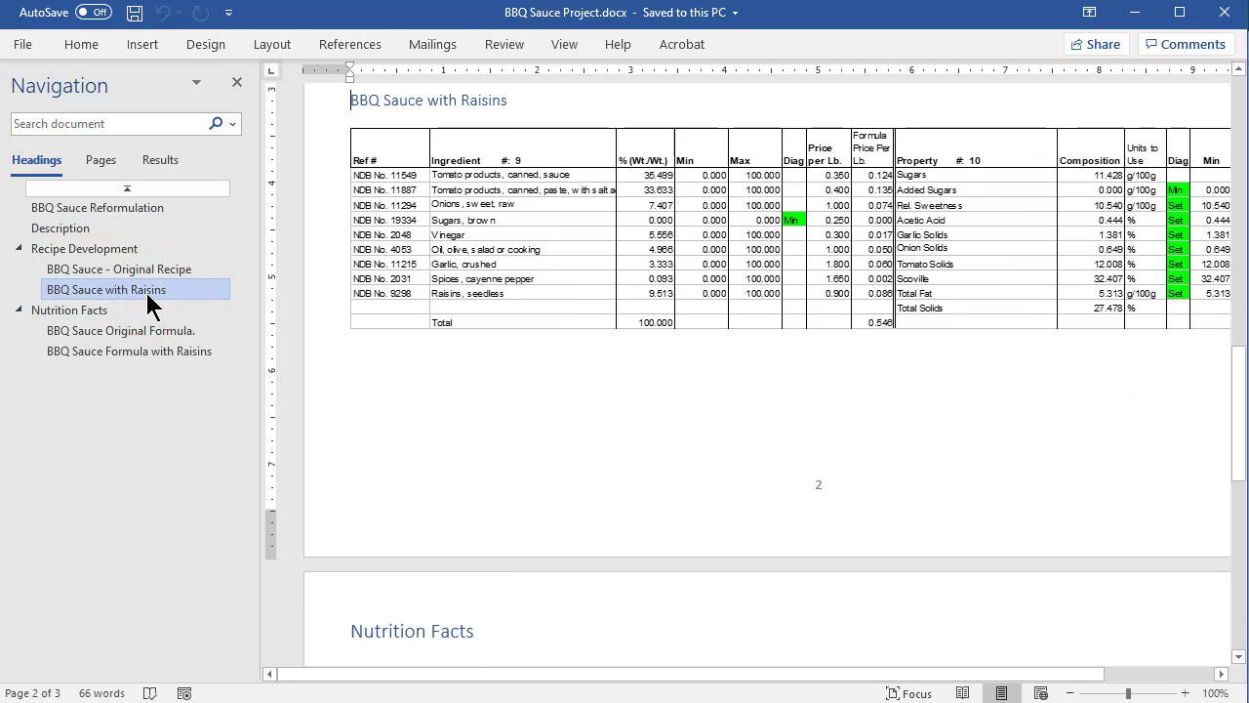
click(135, 351)
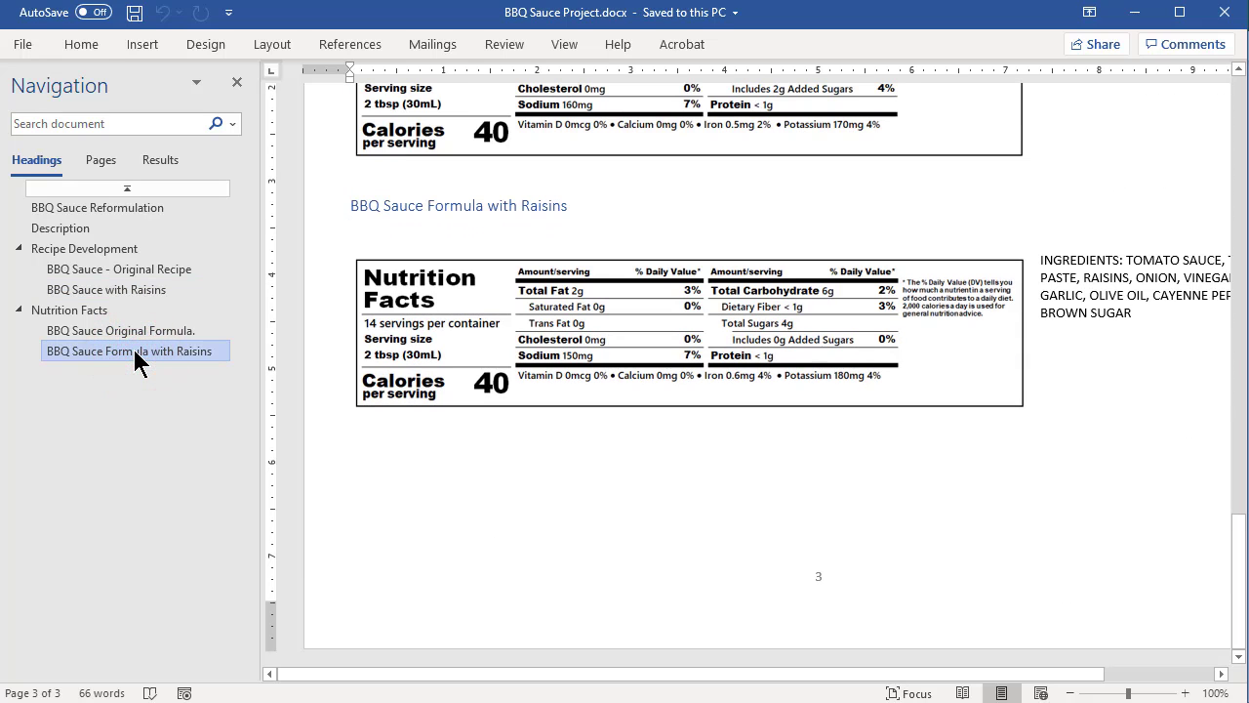
click(138, 332)
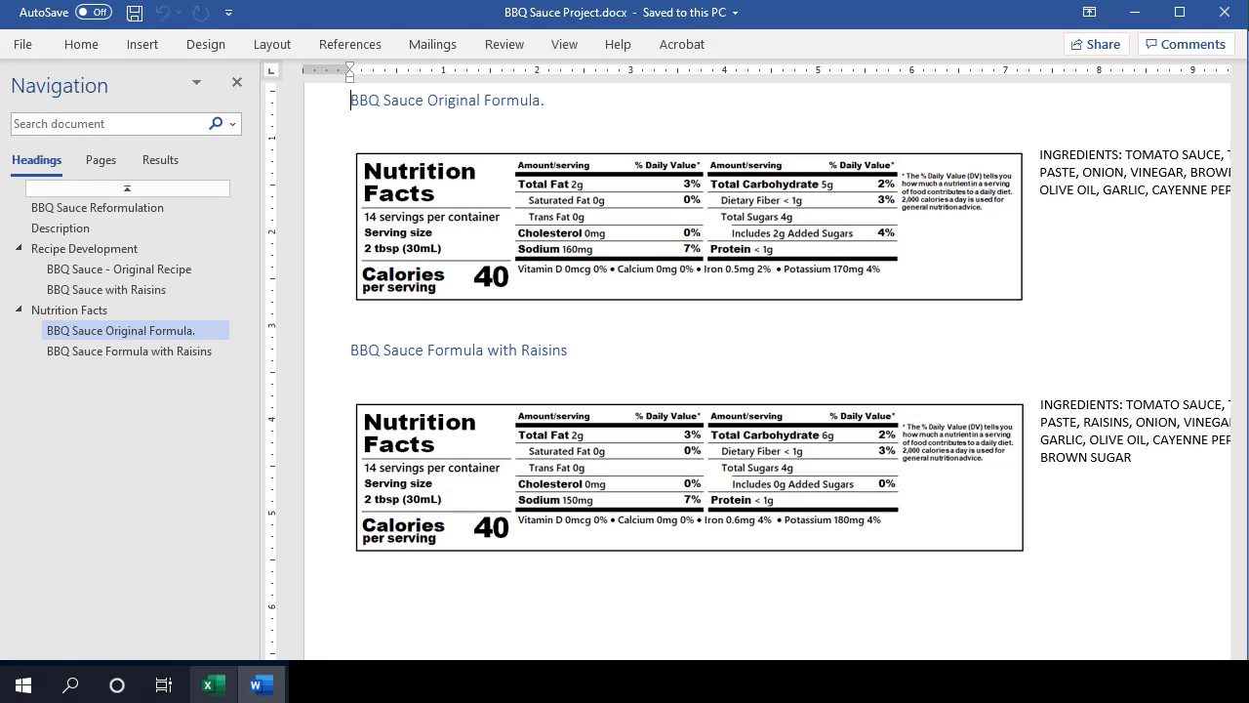
- Switch back to TechWizard, attach BBQ Sauce Project.docx to the BBQ Sauce with Raisins formula and save the formula to the archive
click(220, 695)
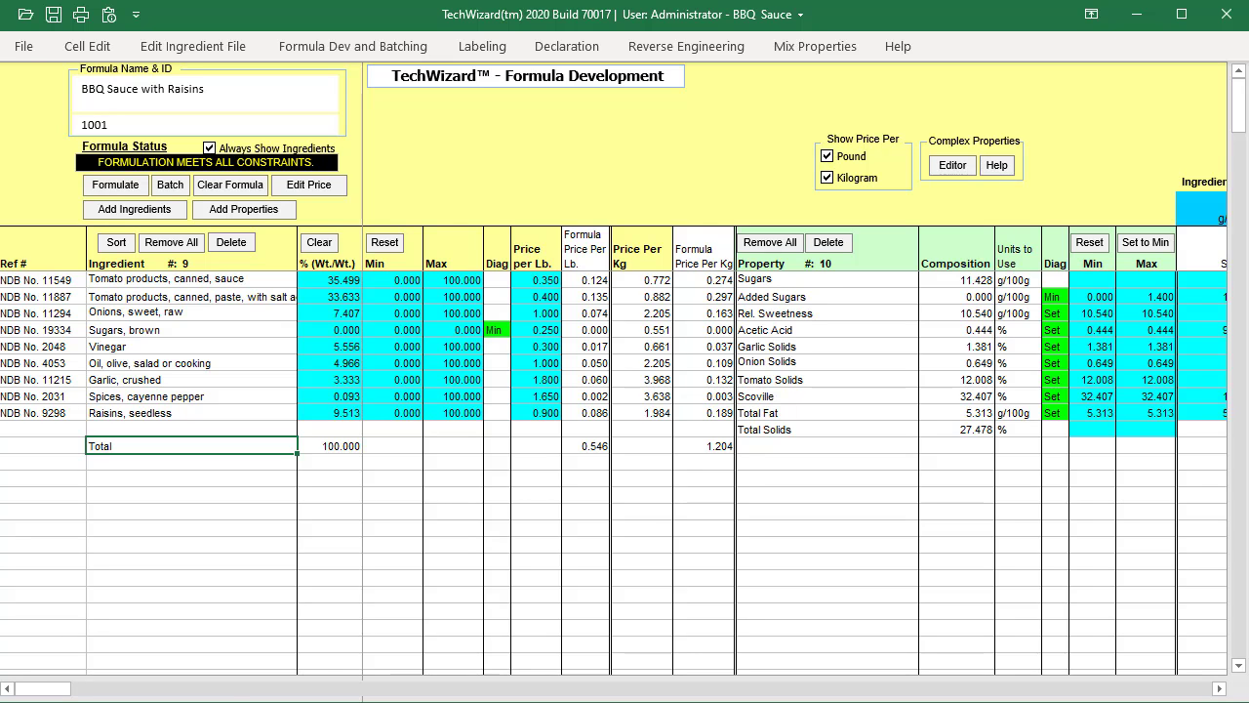
click(233, 116)
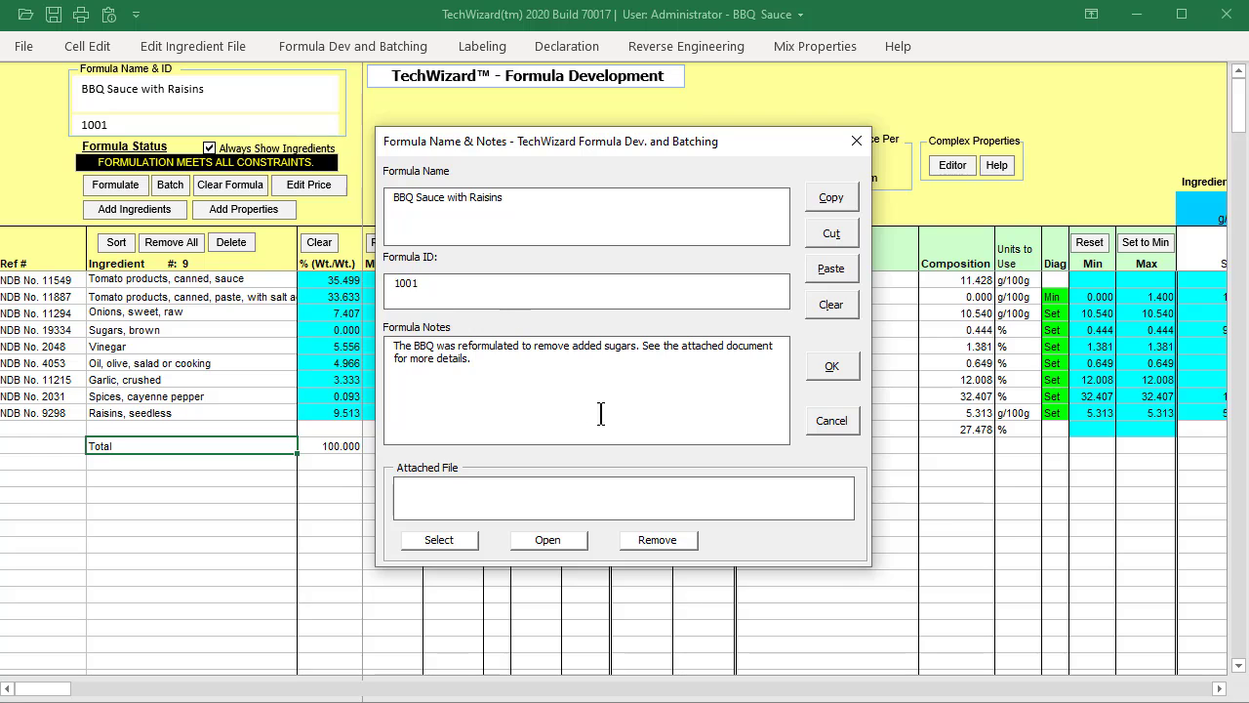
click(601, 414)
click(456, 544)
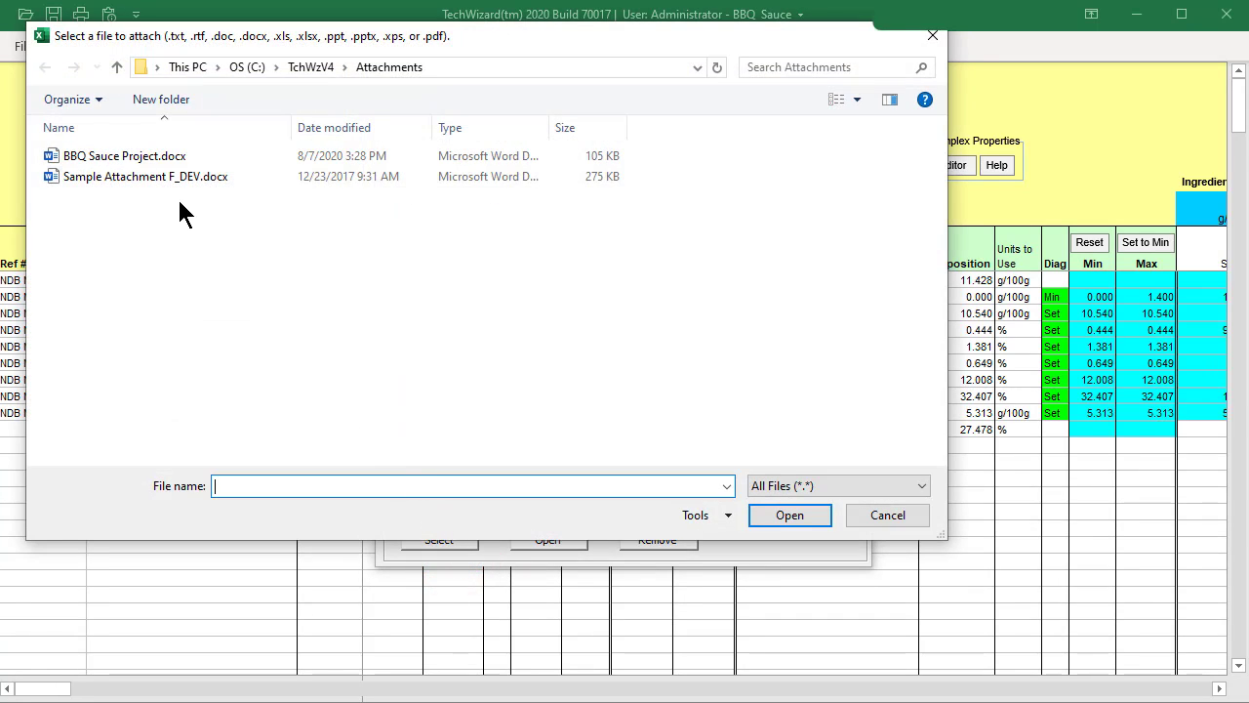
click(156, 158)
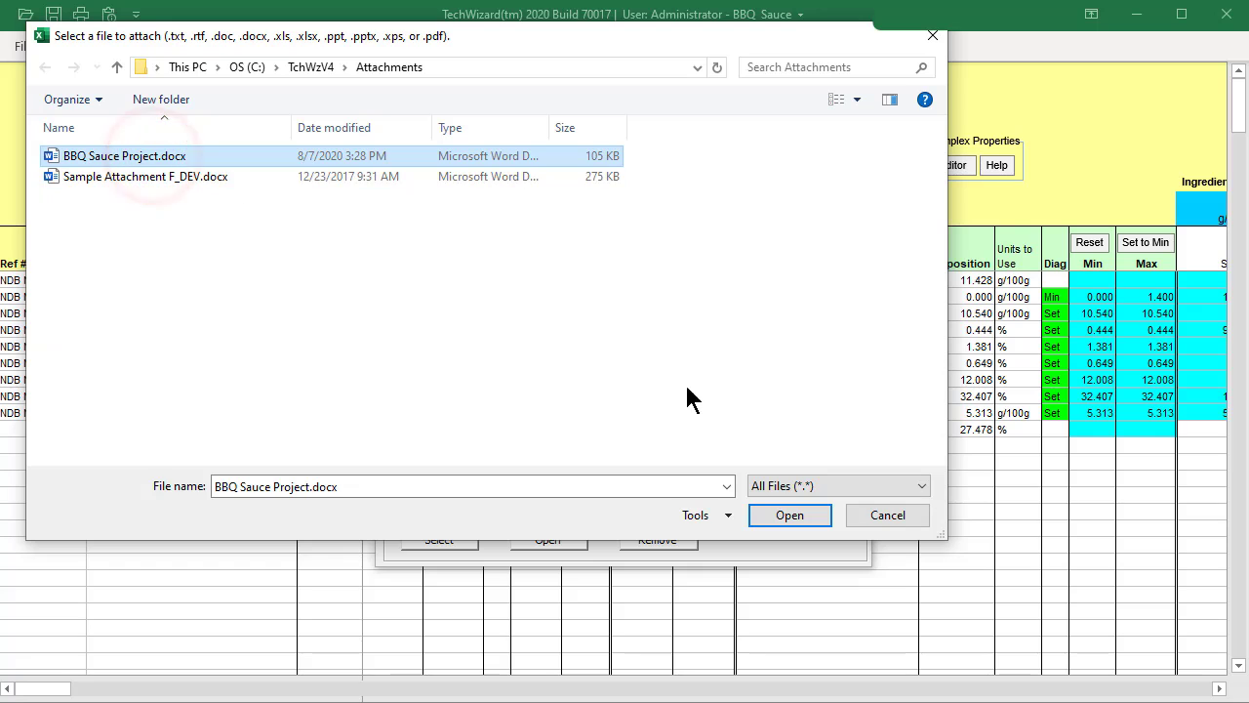
click(808, 519)
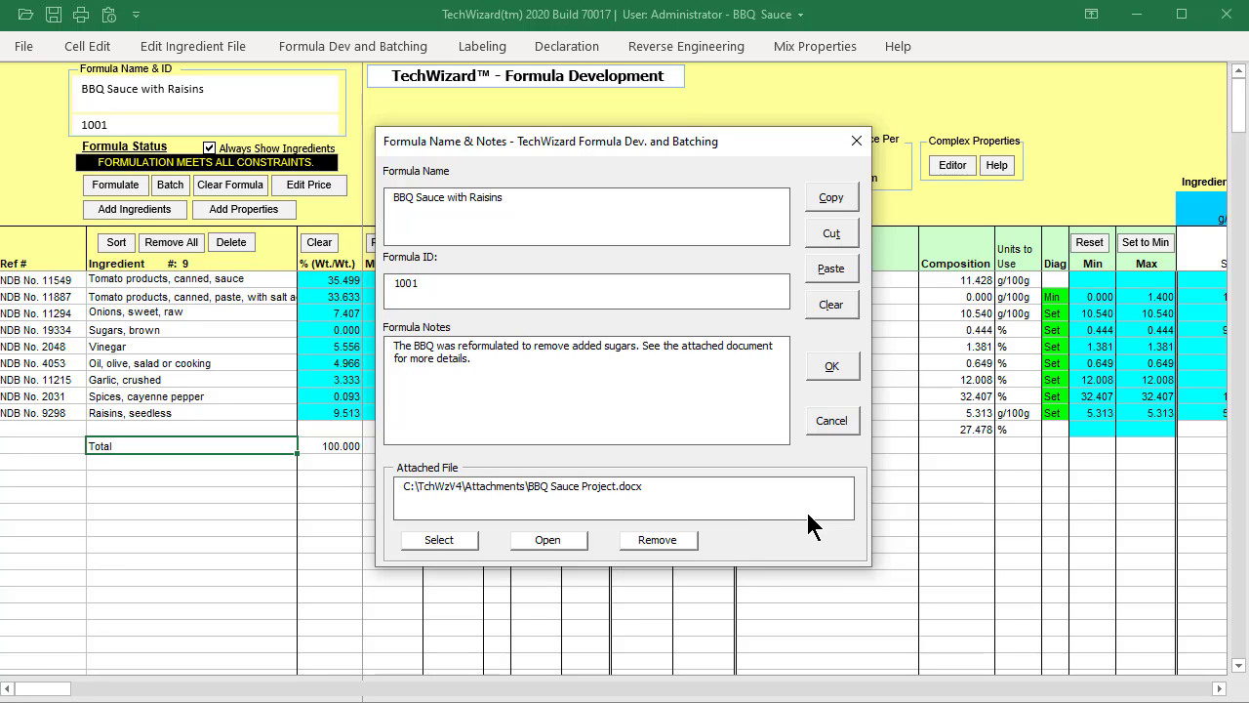
click(831, 367)
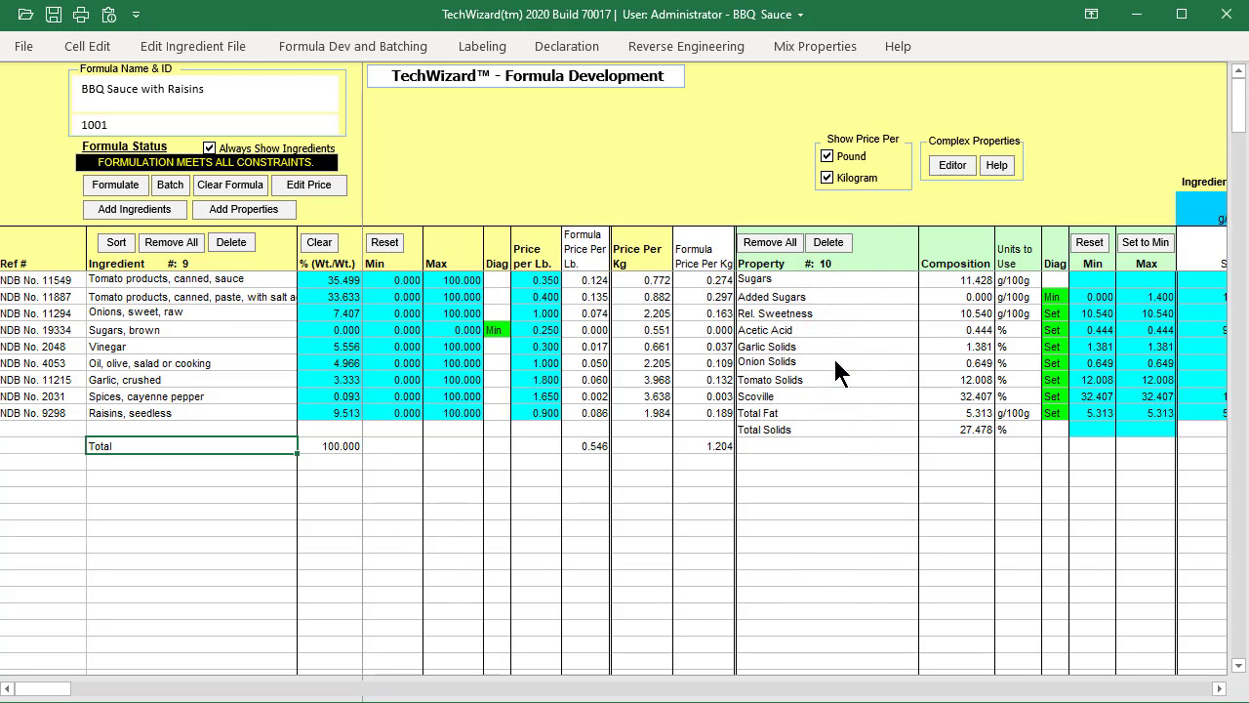
click(56, 16)
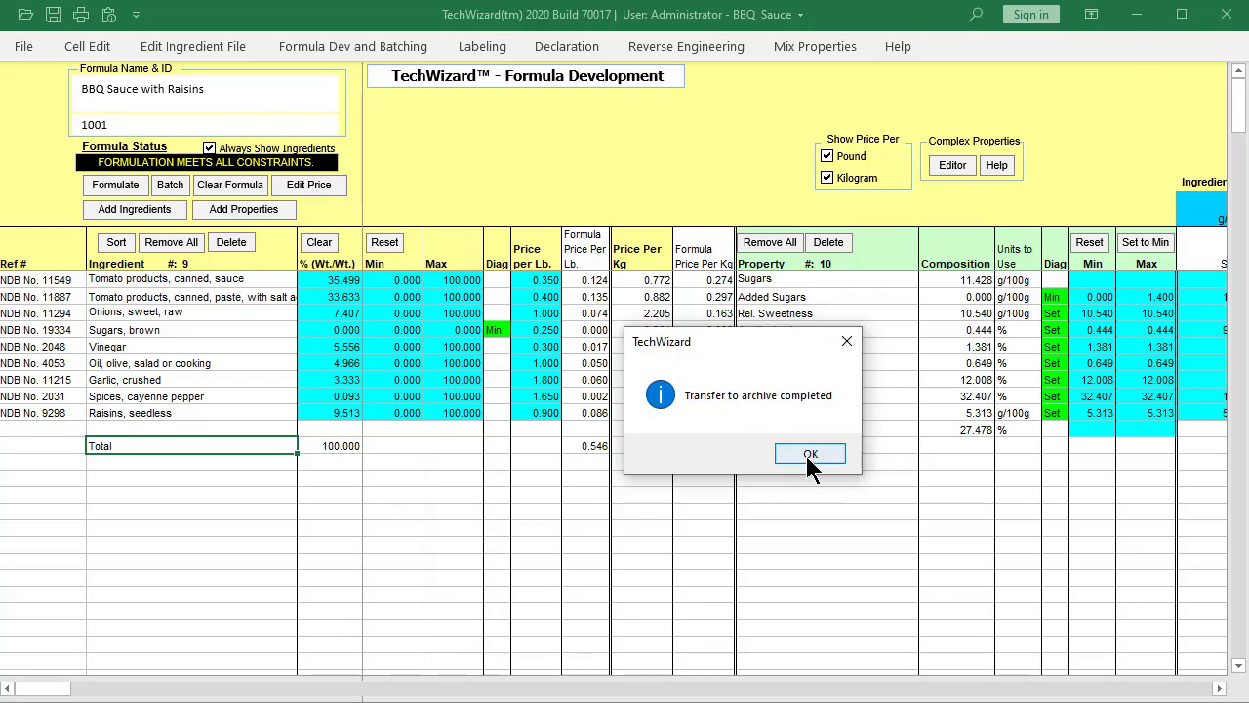
click(809, 455)
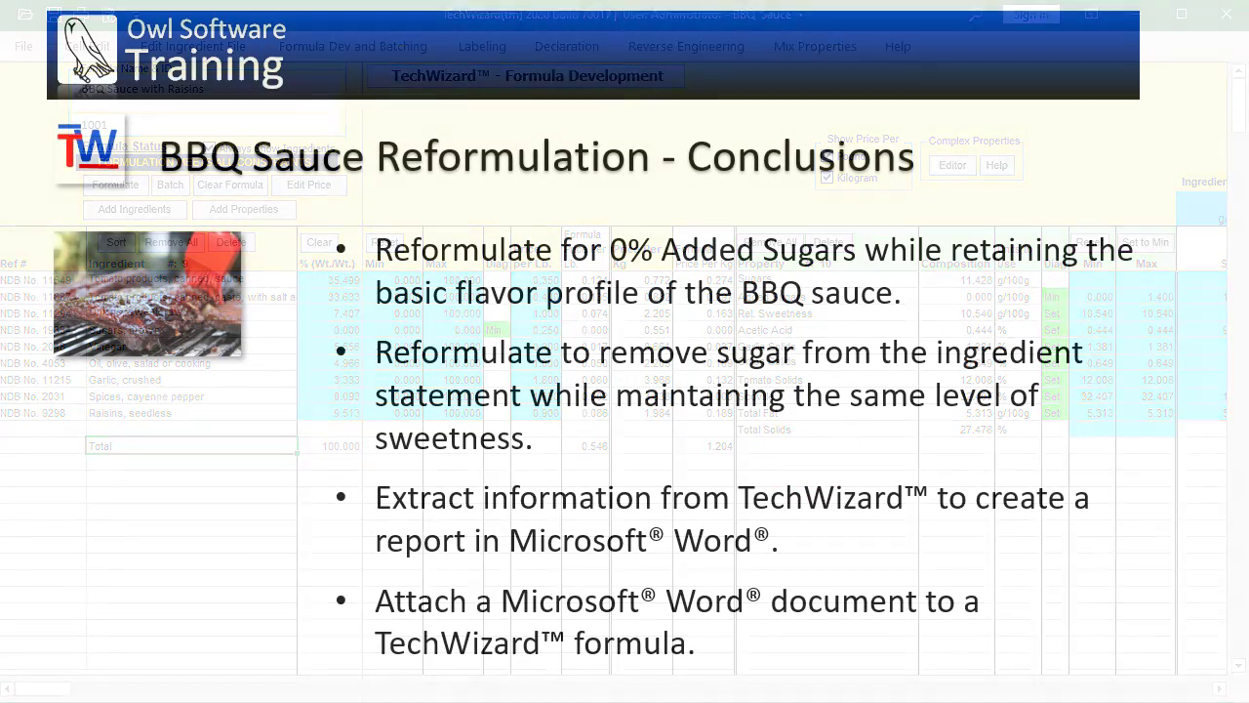